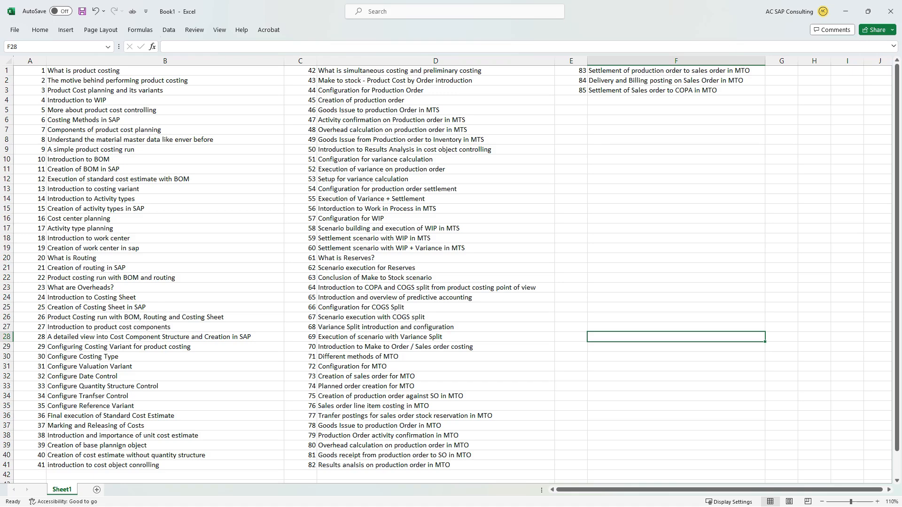
{"action": "left_click", "coordinate": [165, 80]}
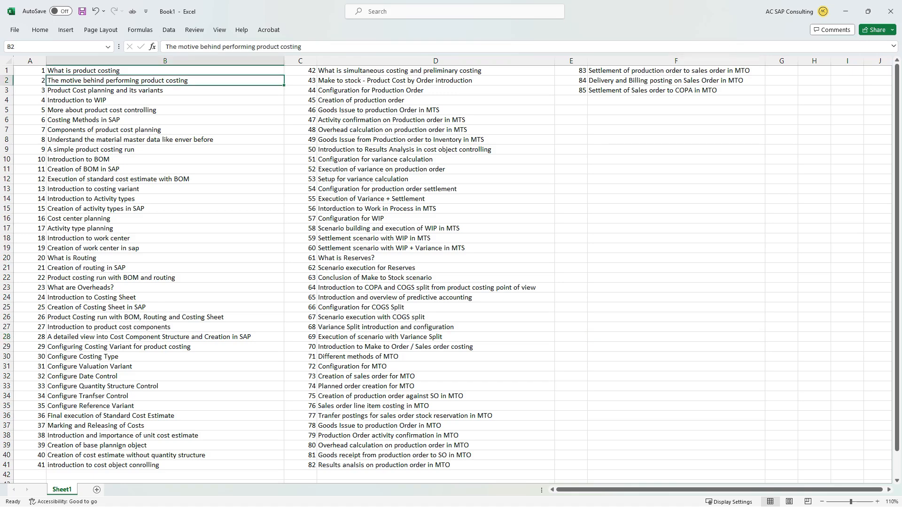
{"action": "left_click_drag", "start_coordinate": [165, 70], "coordinate": [571, 90]}
{"action": "left_click", "coordinate": [571, 130]}
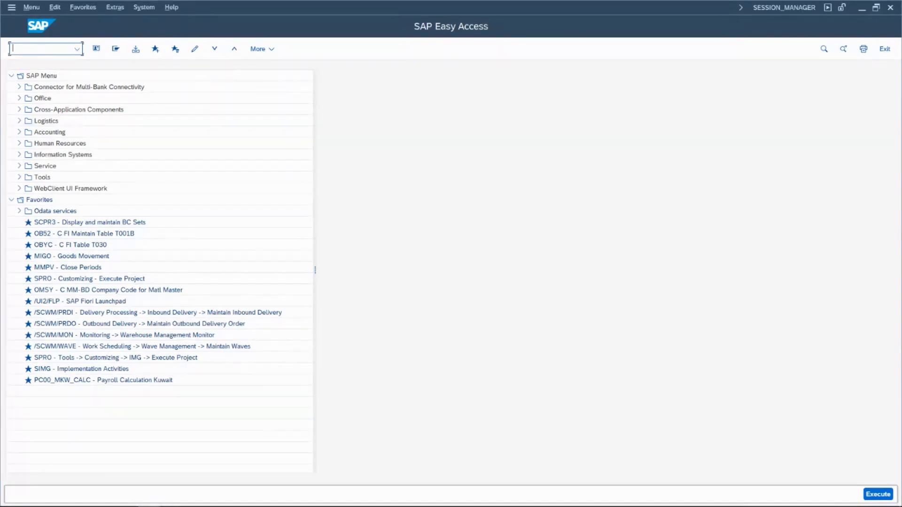
- Switch to the Session Running Notes workbook in Excel, widen column B to fit its text and insert a blank row above row 1
{"action": "key", "text": "alt+Tab"}
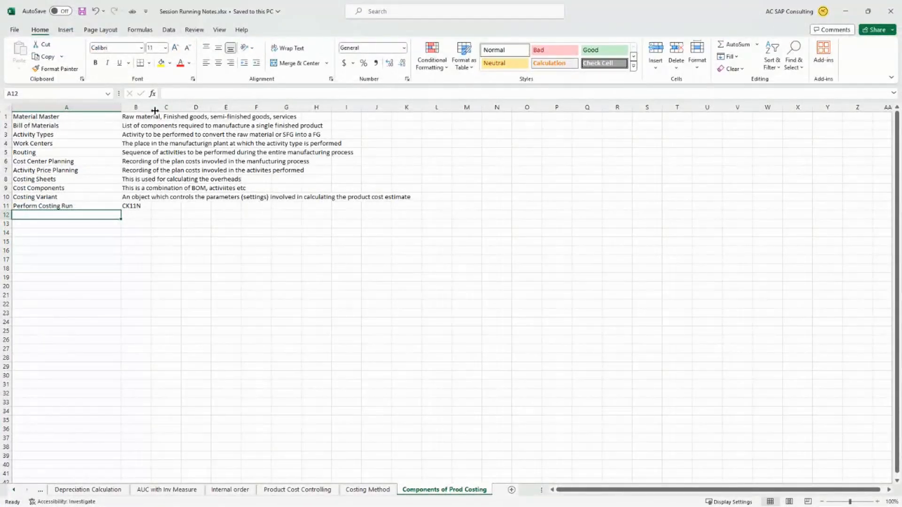
{"action": "left_click_drag", "start_coordinate": [152, 111], "coordinate": [426, 101]}
{"action": "left_click", "coordinate": [445, 116]}
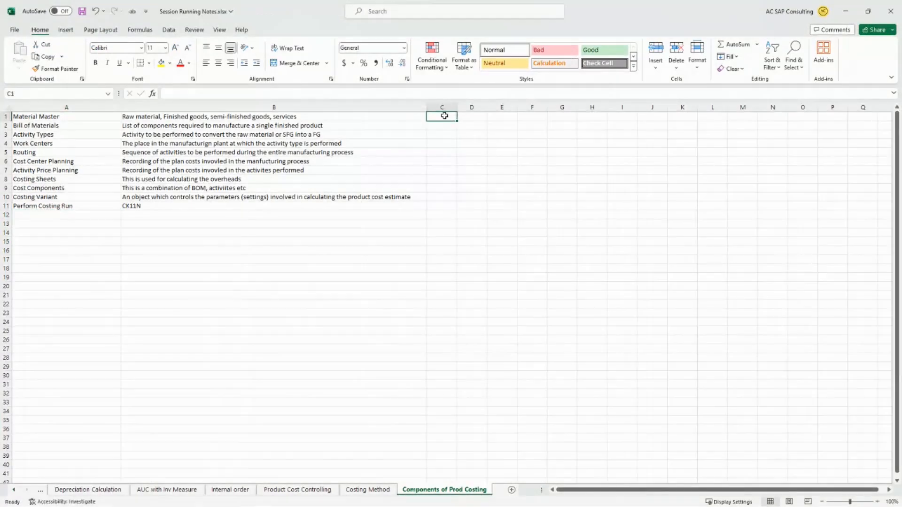
{"action": "key", "text": "shift+space"}
{"action": "key", "text": "ctrl+shift+plus"}
{"action": "key", "text": "ctrl+Home"}
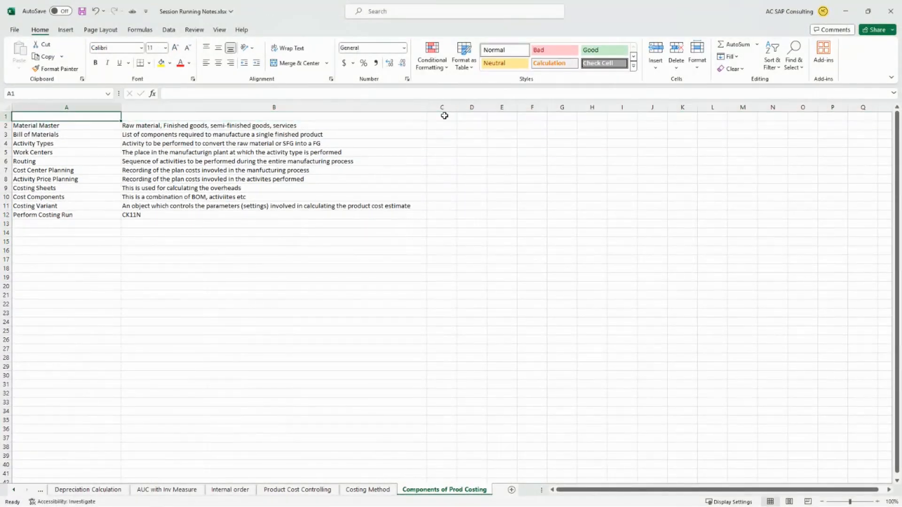
- Enter the column headers Component in A1 and T.Code in C1
{"action": "type", "text": "Component"}
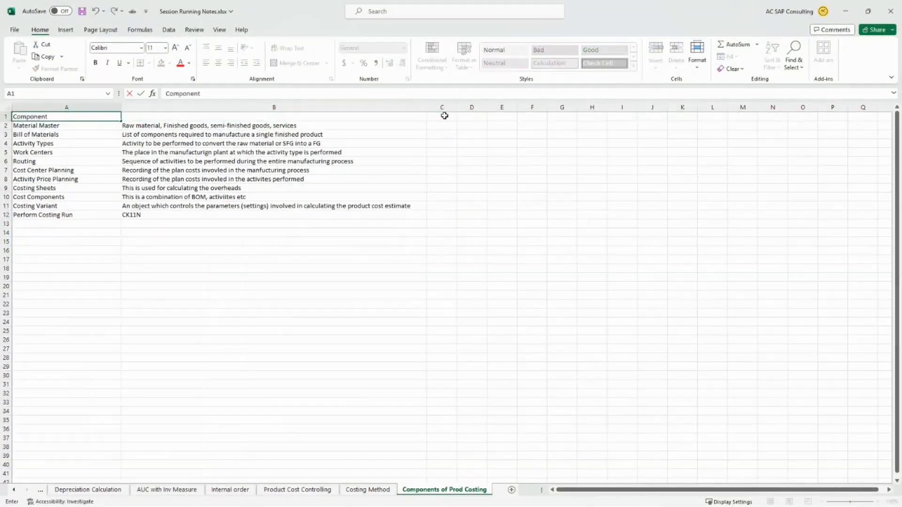
{"action": "key", "text": "Return"}
{"action": "key", "text": "Up"}
{"action": "key", "text": "Right"}
{"action": "key", "text": "Right"}
{"action": "key", "text": "Right"}
{"action": "key", "text": "Left"}
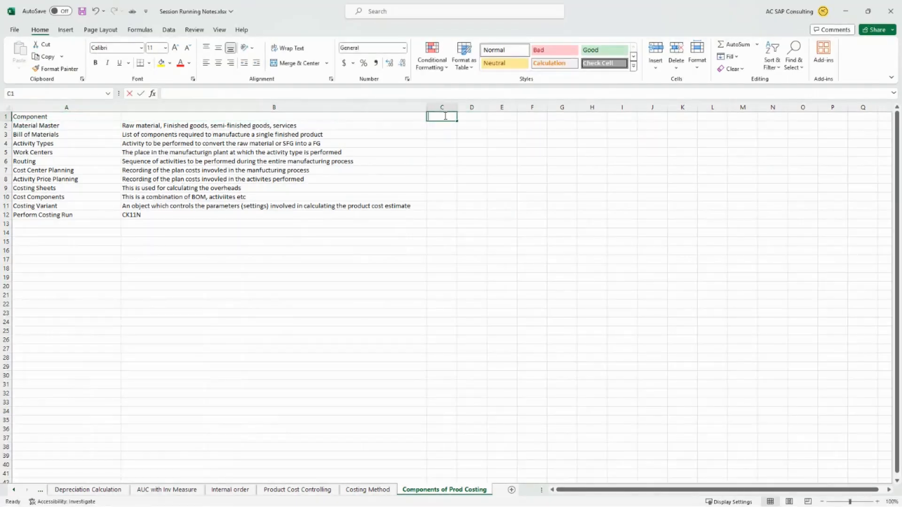
{"action": "type", "text": "T.C"}
{"action": "type", "text": "oe"}
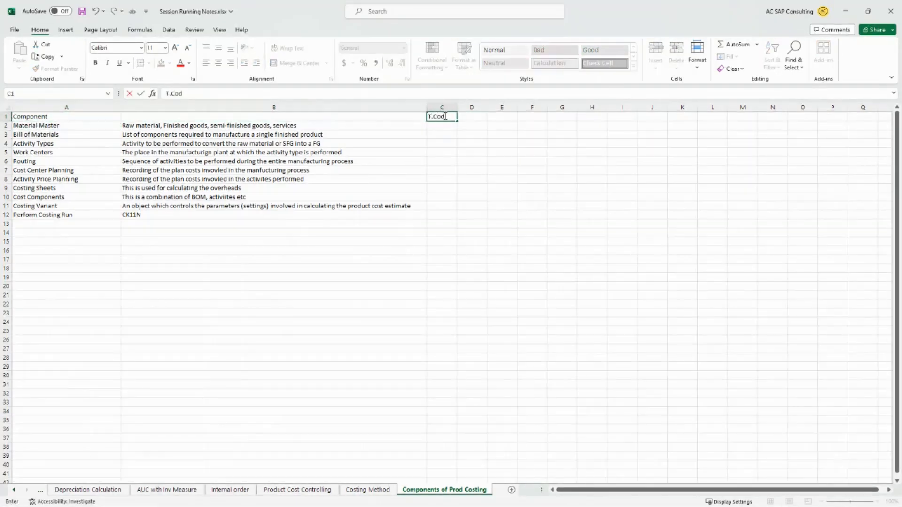
{"action": "key", "text": "Return"}
- Enter Definition as the header in cell B1
{"action": "key", "text": "Up"}
{"action": "key", "text": "Left"}
{"action": "type", "text": "Def"}
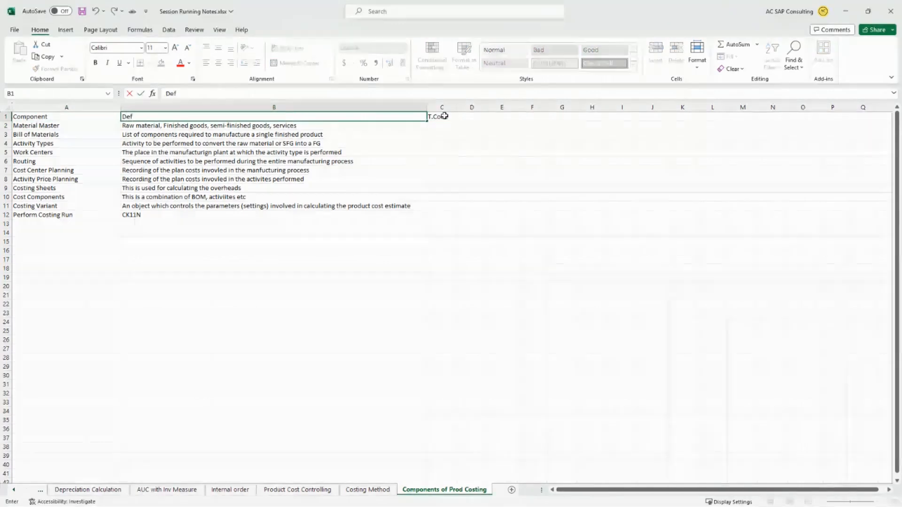
{"action": "type", "text": "inition"}
{"action": "key", "text": "Return"}
- Make the header cells A1:C1 bold and give them a light grey fill
{"action": "left_click", "coordinate": [444, 117]}
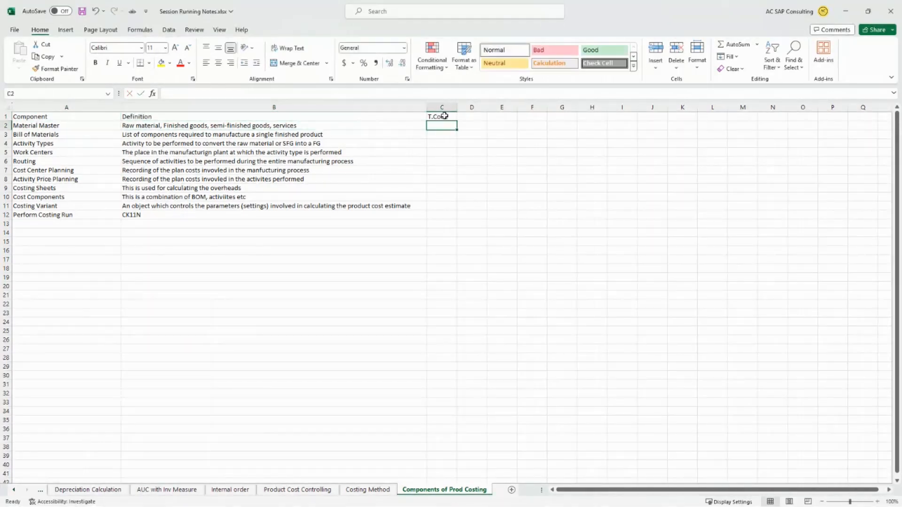
{"action": "key", "text": "shift+Home"}
{"action": "key", "text": "ctrl+b"}
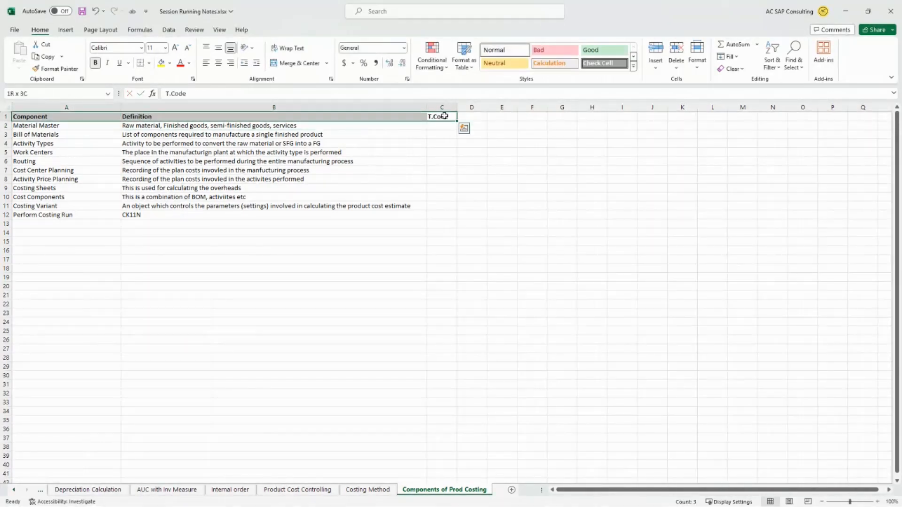
{"action": "left_click", "coordinate": [169, 63]}
{"action": "left_click", "coordinate": [162, 103]}
{"action": "left_click", "coordinate": [329, 277]}
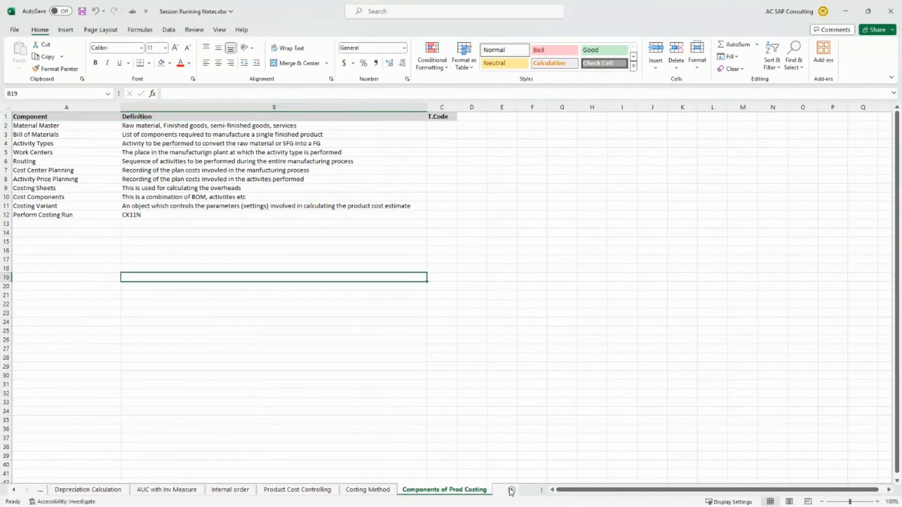
- Add a new worksheet after Components of Prod Costing and name it Product Costing Steps
{"action": "left_click", "coordinate": [511, 491]}
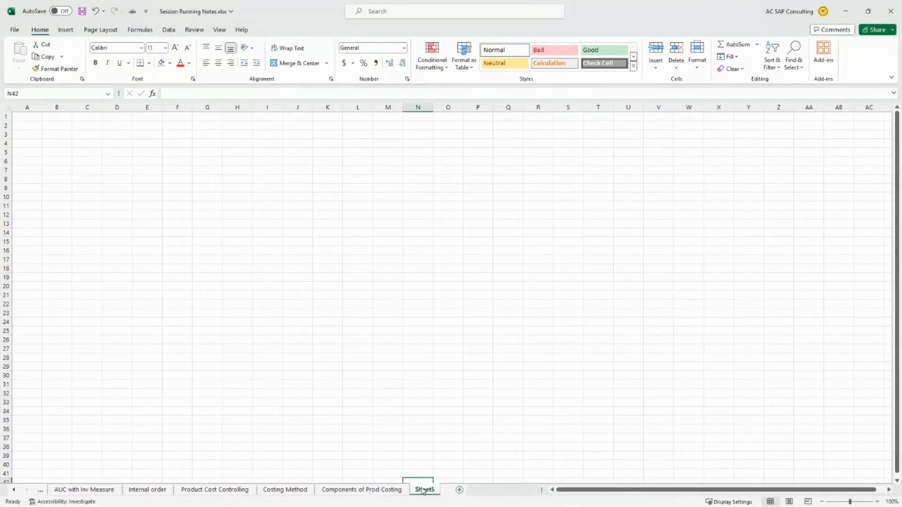
{"action": "double_click", "coordinate": [423, 490]}
{"action": "type", "text": "Product"}
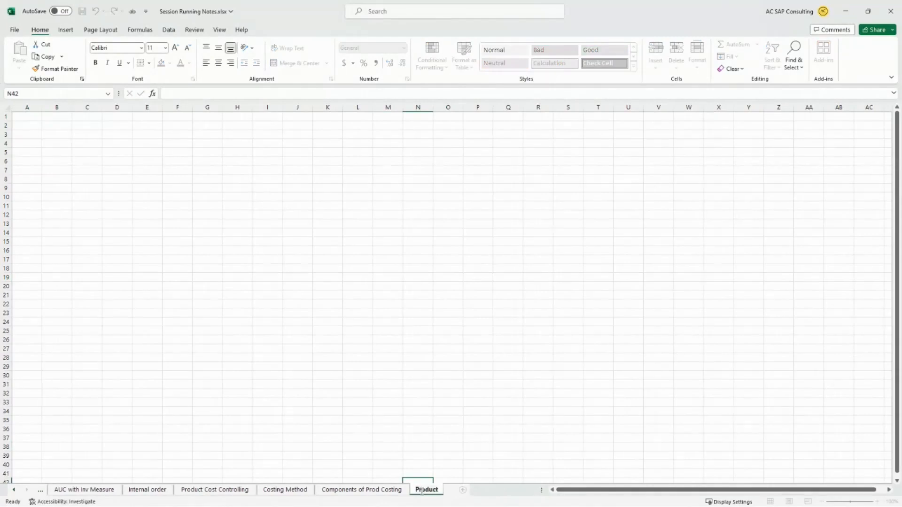
{"action": "type", "text": " Costing Steps"}
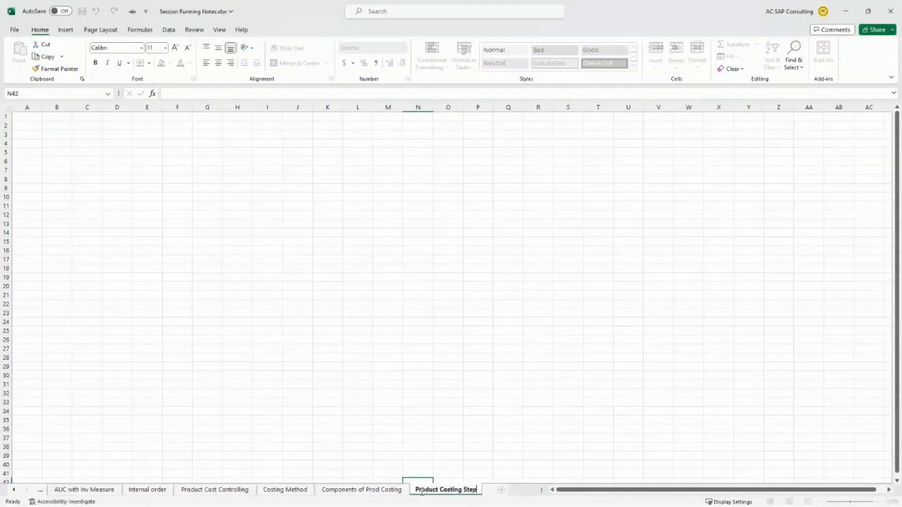
{"action": "key", "text": "Return"}
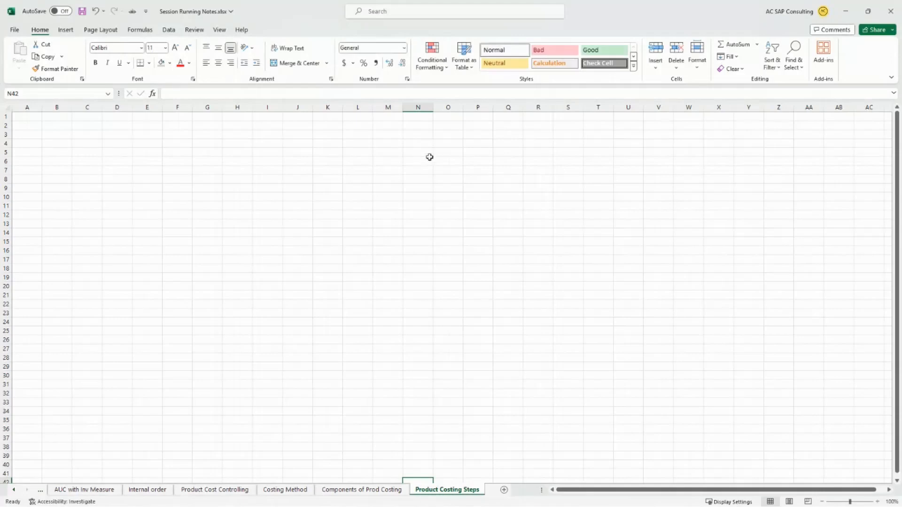
- Enter the headers Step, Description and T.Code in A1:C1 and widen column B for longer descriptions
{"action": "left_click", "coordinate": [70, 163]}
{"action": "left_click", "coordinate": [27, 123]}
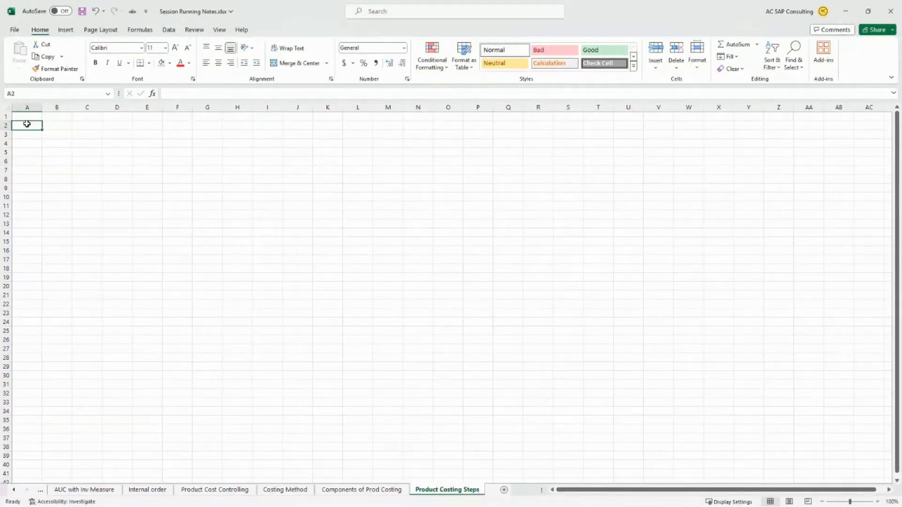
{"action": "key", "text": "Up"}
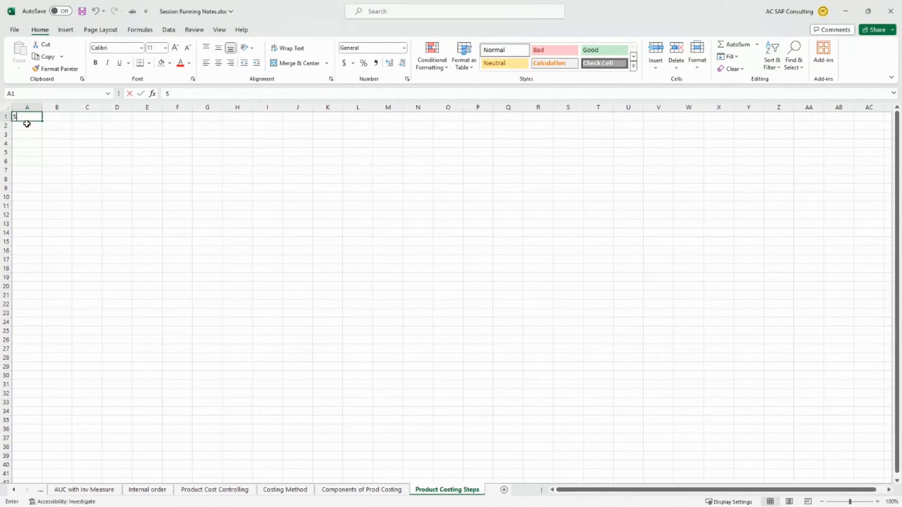
{"action": "type", "text": "Step"}
{"action": "key", "text": "Tab"}
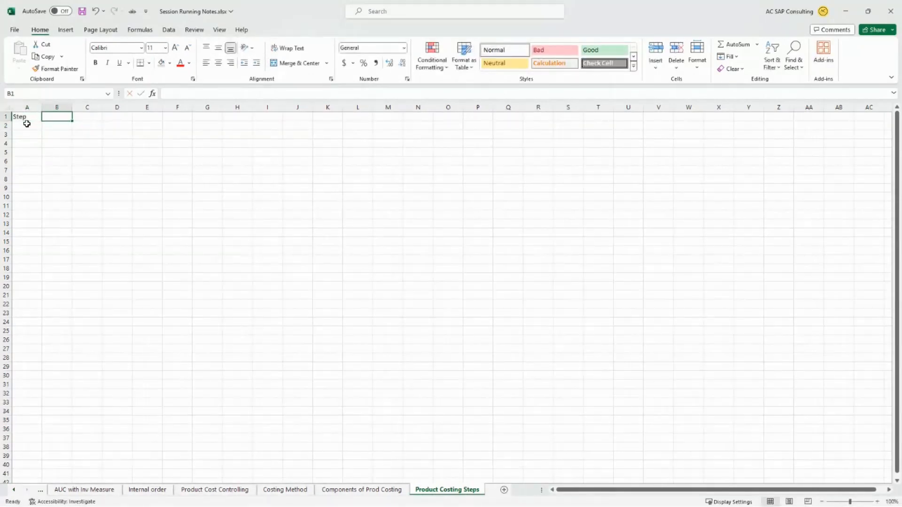
{"action": "type", "text": "Desc"}
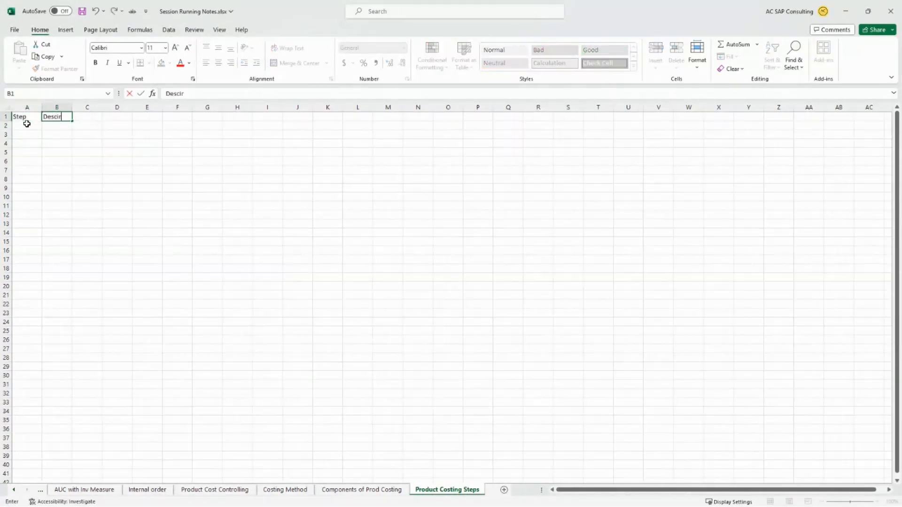
{"action": "type", "text": "ription"}
{"action": "key", "text": "Tab"}
{"action": "type", "text": "T"}
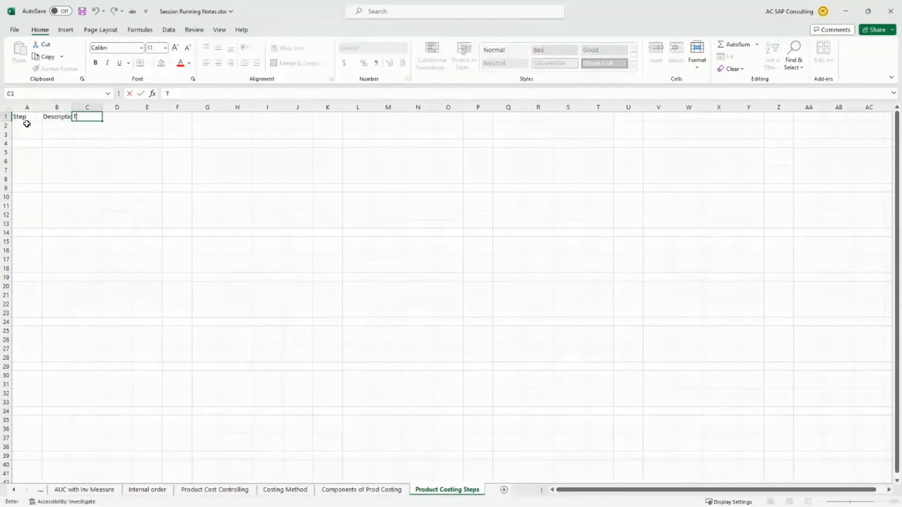
{"action": "type", "text": ".Code"}
{"action": "key", "text": "Return"}
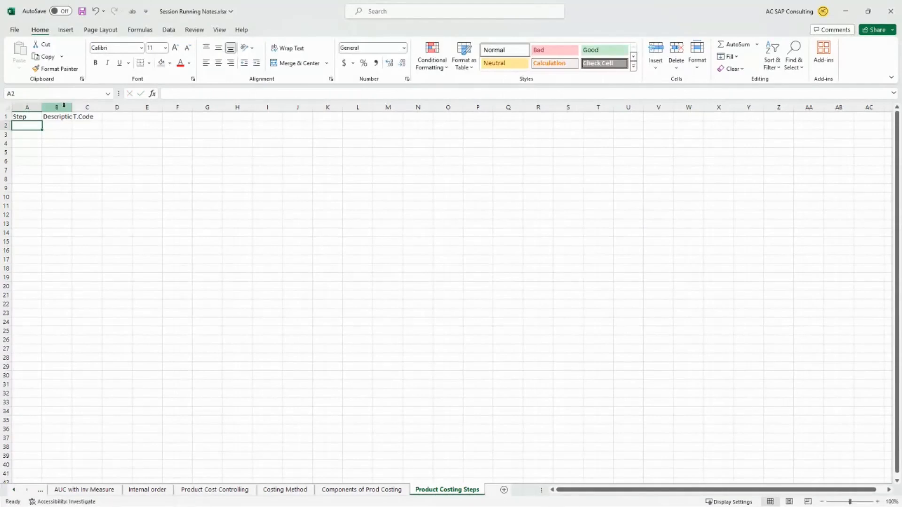
{"action": "left_click_drag", "start_coordinate": [72, 107], "coordinate": [157, 107]}
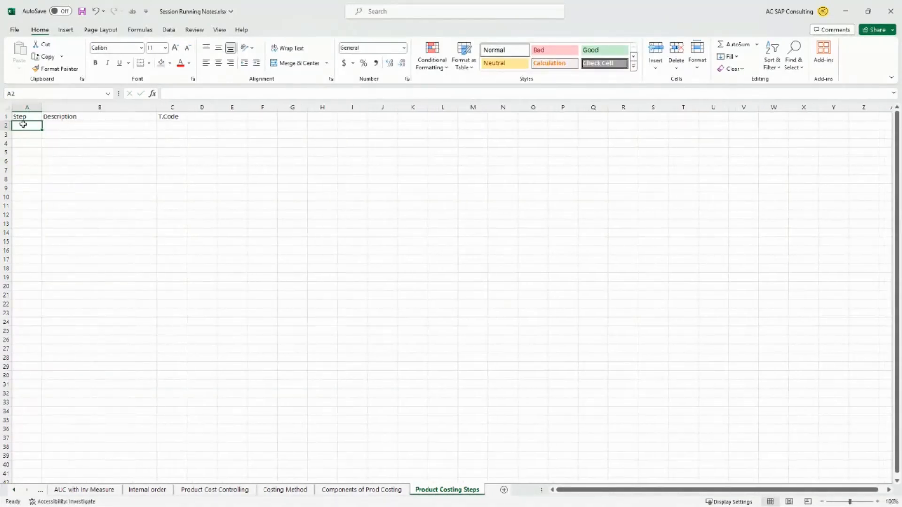
- Fill row 2 with step 1, the description Creation of materials and the transaction code MM01
{"action": "type", "text": "1"}
{"action": "key", "text": "Tab"}
{"action": "type", "text": "Creation"}
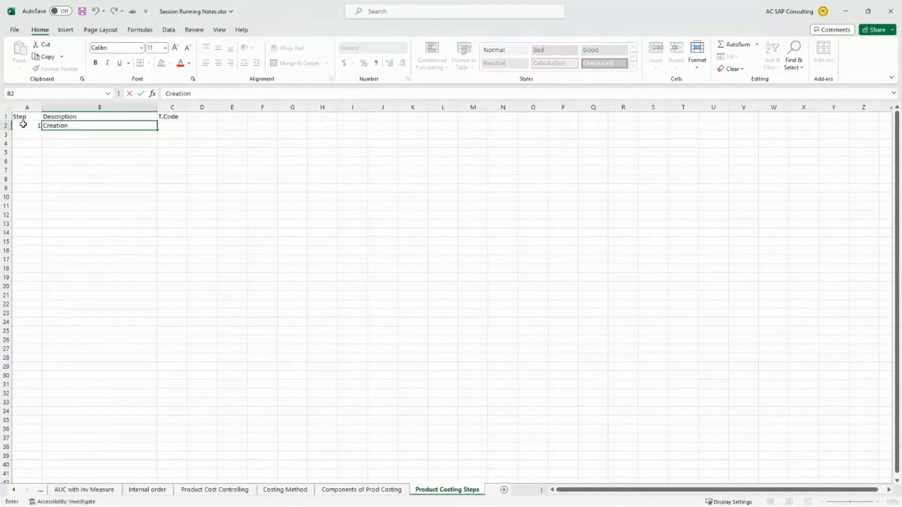
{"action": "type", "text": " of materials"}
{"action": "key", "text": "Tab"}
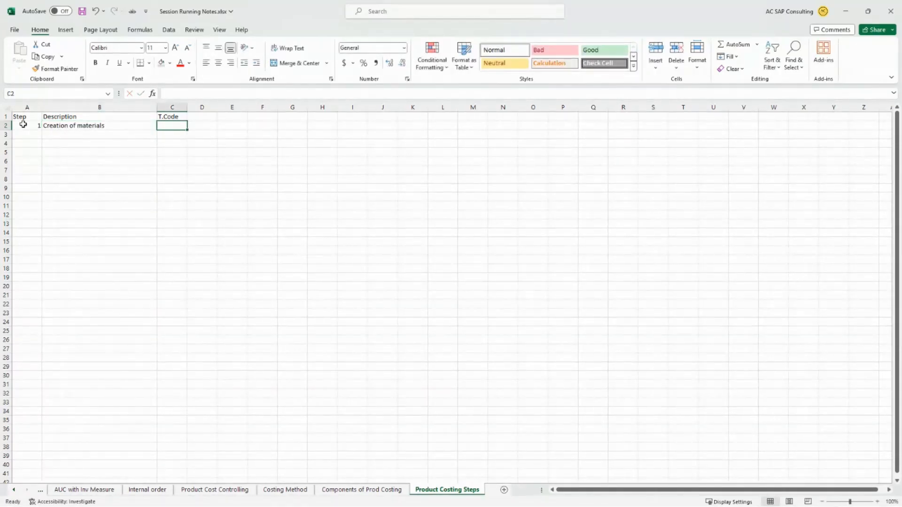
{"action": "type", "text": "MM01"}
{"action": "key", "text": "Return"}
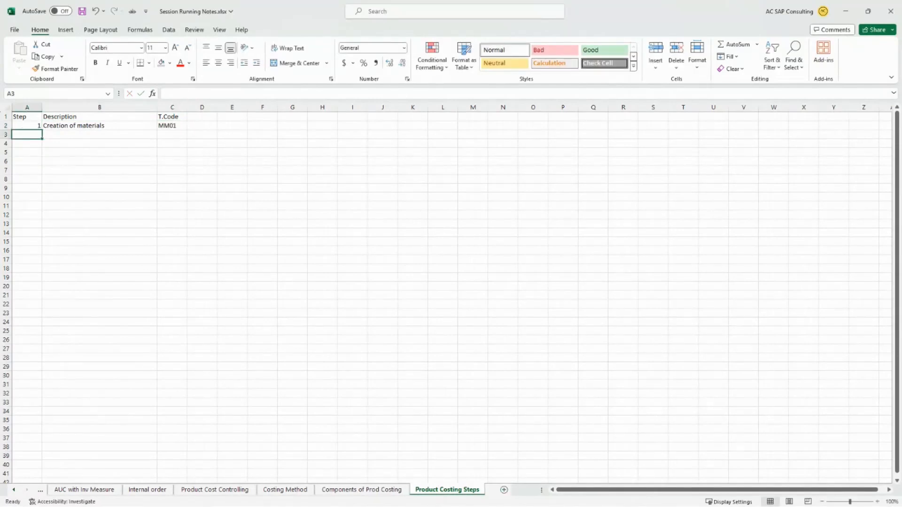
- Switch to SAP and start transaction MM01 for creating a material
{"action": "key", "text": "alt+Tab"}
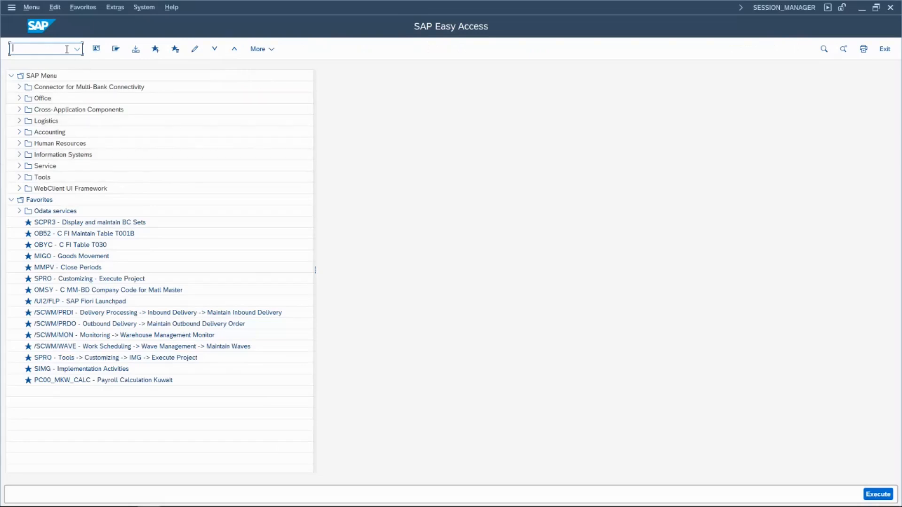
{"action": "type", "text": "mm01"}
{"action": "key", "text": "Return"}
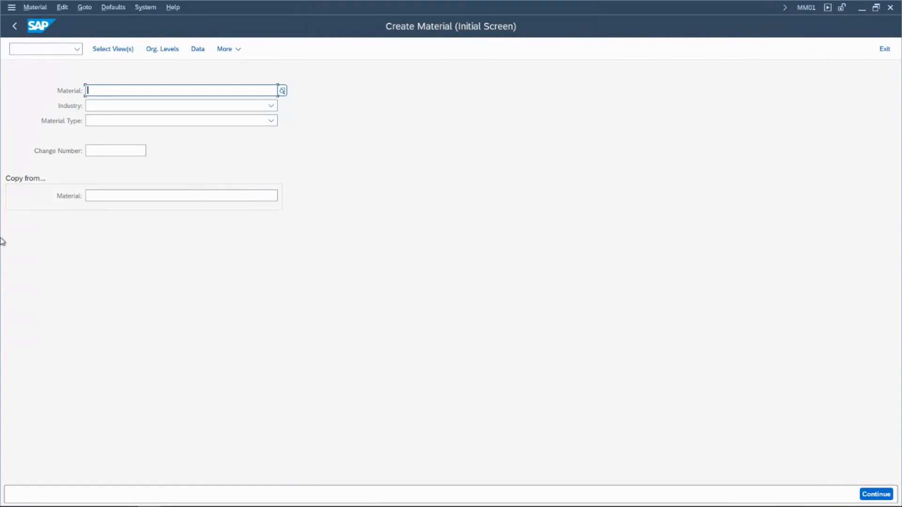
- Try to submit 0MMH_ELECTRIC_TRUCK as the new material number
{"action": "type", "text": "0MMH"}
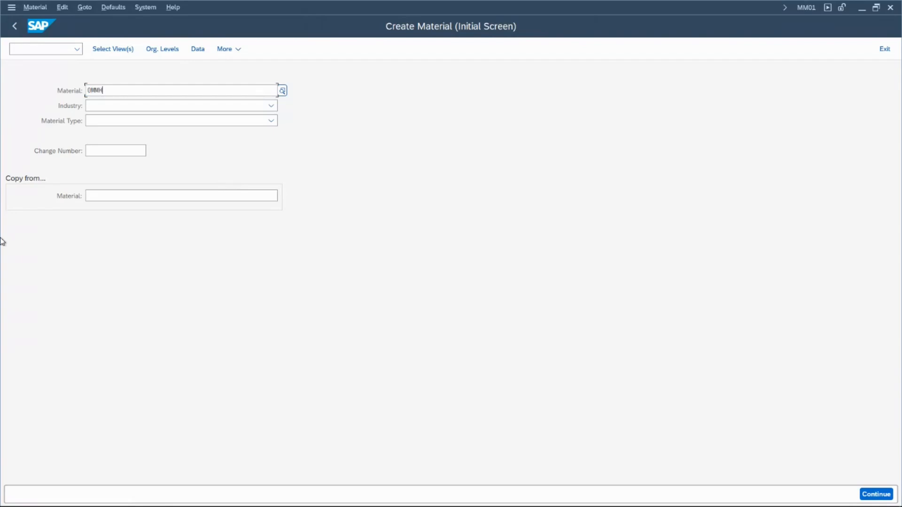
{"action": "type", "text": "_ELECTRIC_TRUCK"}
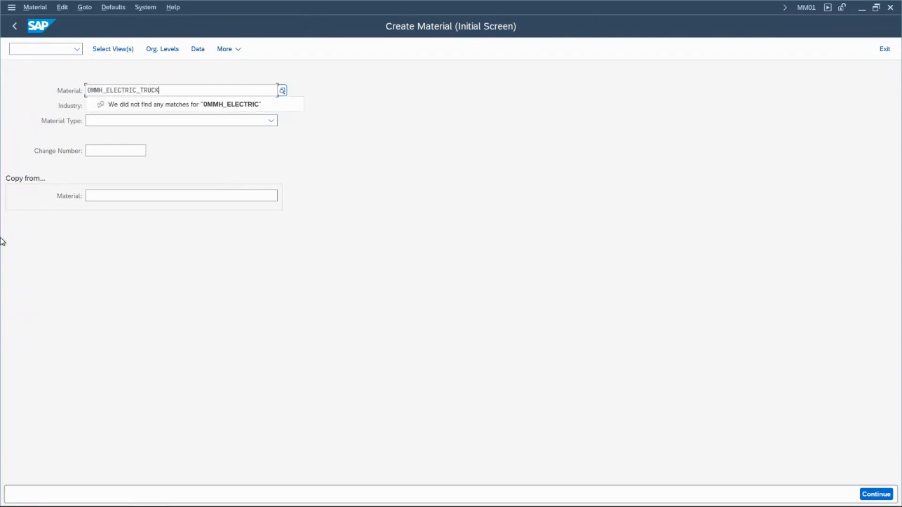
{"action": "key", "text": "Return"}
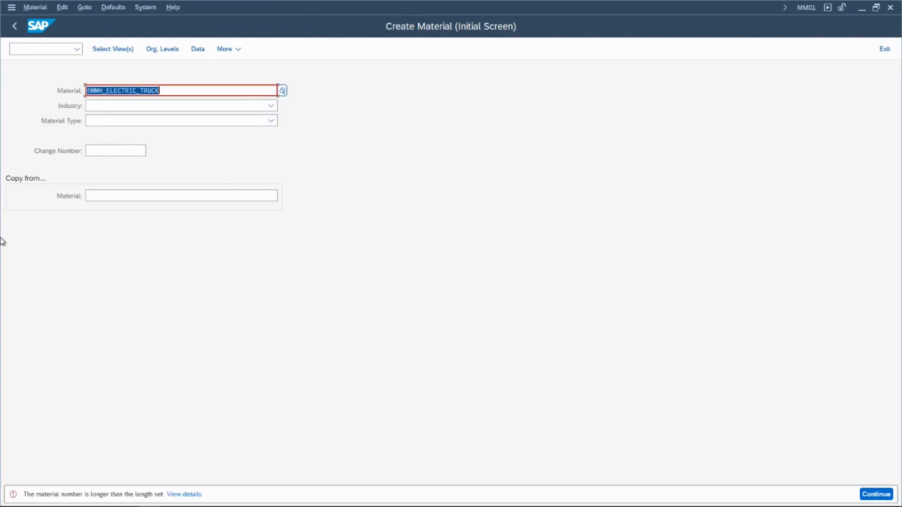
- Shorten the material number to 0MMH_EV_TRUCK and submit it
{"action": "key", "text": "Left"}
{"action": "key", "text": "Left"}
{"action": "key", "text": "Left"}
{"action": "key", "text": "Left"}
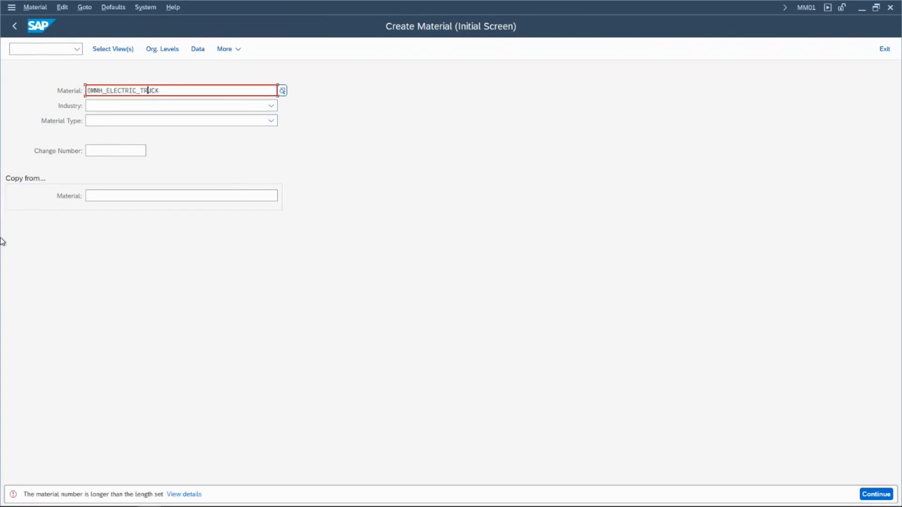
{"action": "key", "text": "Left"}
{"action": "key", "text": "Right"}
{"action": "key", "text": "Delete"}
{"action": "key", "text": "Delete"}
{"action": "key", "text": "Delete"}
{"action": "key", "text": "Delete"}
{"action": "key", "text": "Delete"}
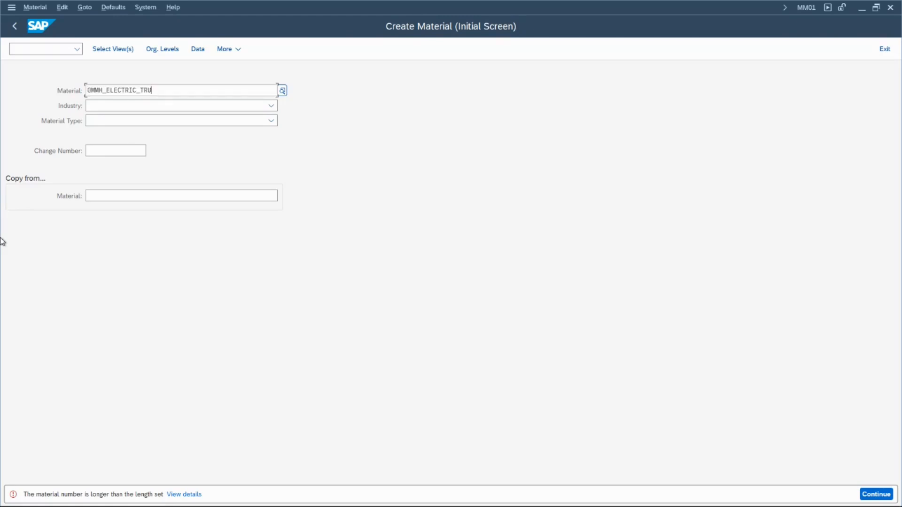
{"action": "key", "text": "BackSpace"}
{"action": "key", "text": "BackSpace"}
{"action": "key", "text": "BackSpace"}
{"action": "key", "text": "BackSpace"}
{"action": "key", "text": "BackSpace"}
{"action": "key", "text": "BackSpace"}
{"action": "key", "text": "BackSpace"}
{"action": "key", "text": "BackSpace"}
{"action": "type", "text": "V_TRUCK"}
{"action": "key", "text": "Return"}
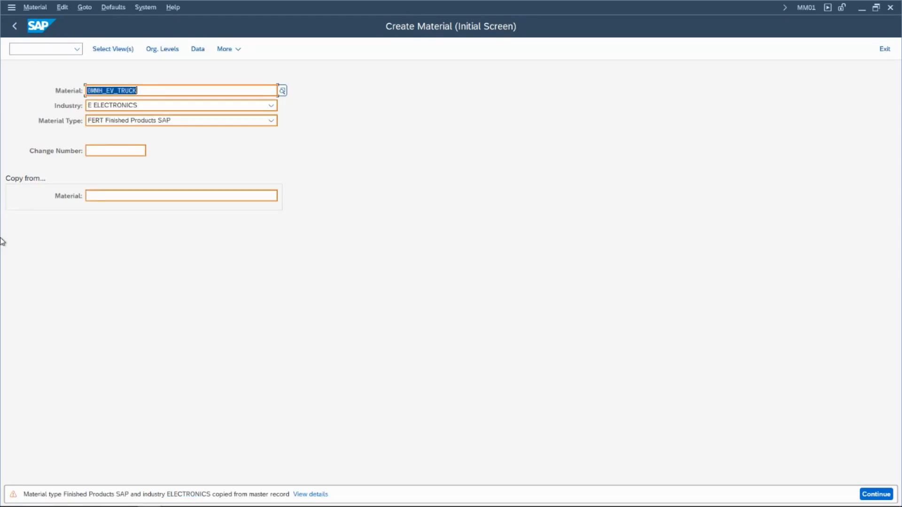
- Keep FERT Finished Products SAP as the material type for 0MMH_EV_TRUCK and continue to the view selection
{"action": "left_click", "coordinate": [112, 123]}
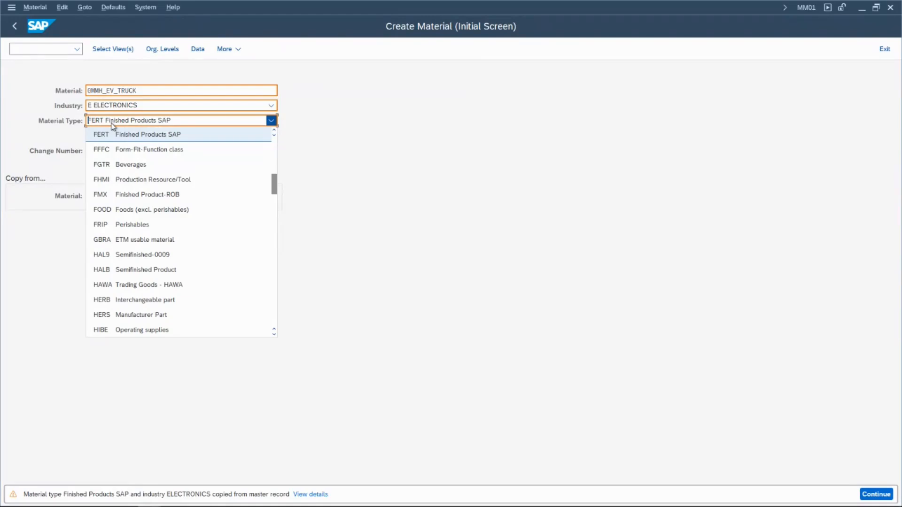
{"action": "left_click", "coordinate": [120, 134]}
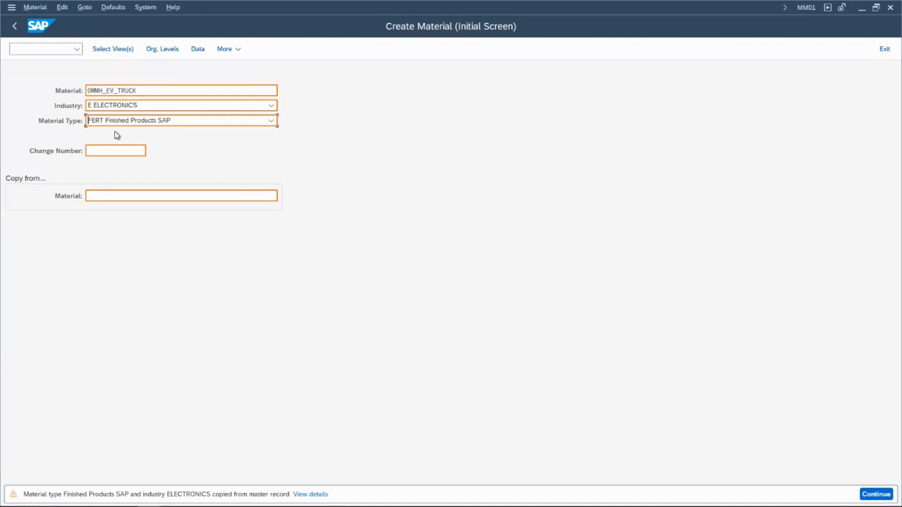
{"action": "key", "text": "Return"}
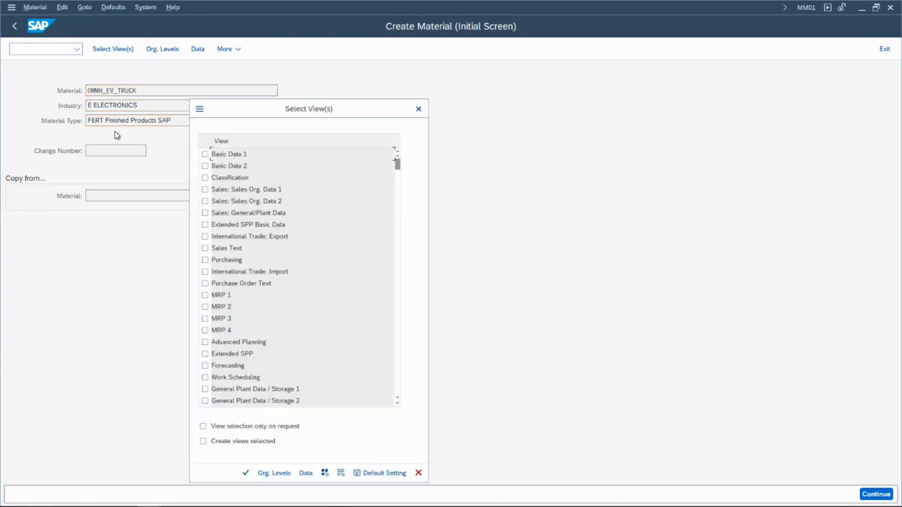
- Select the views Basic Data 1 and 2 and MRP 1 through MRP 4 for 0MMH_EV_TRUCK
{"action": "left_click", "coordinate": [205, 154]}
{"action": "left_click", "coordinate": [205, 166]}
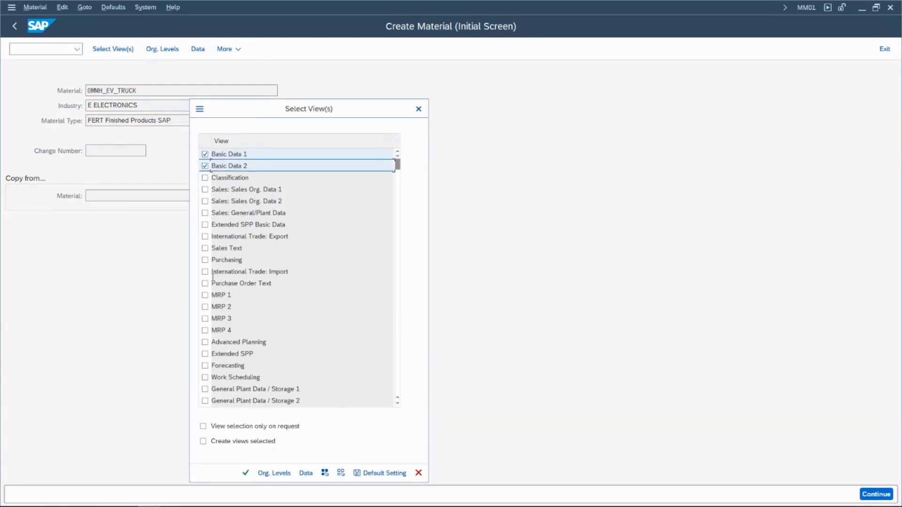
{"action": "left_click", "coordinate": [204, 295]}
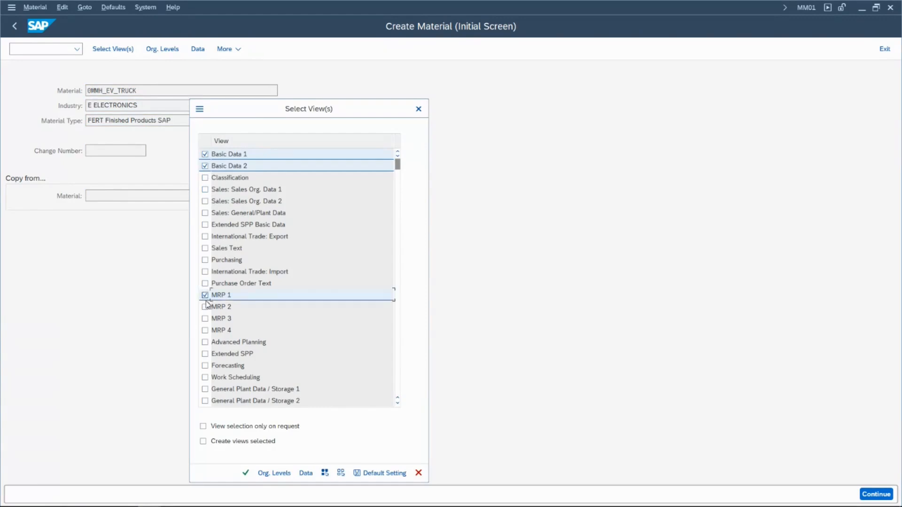
{"action": "left_click", "coordinate": [205, 307]}
{"action": "left_click", "coordinate": [205, 318]}
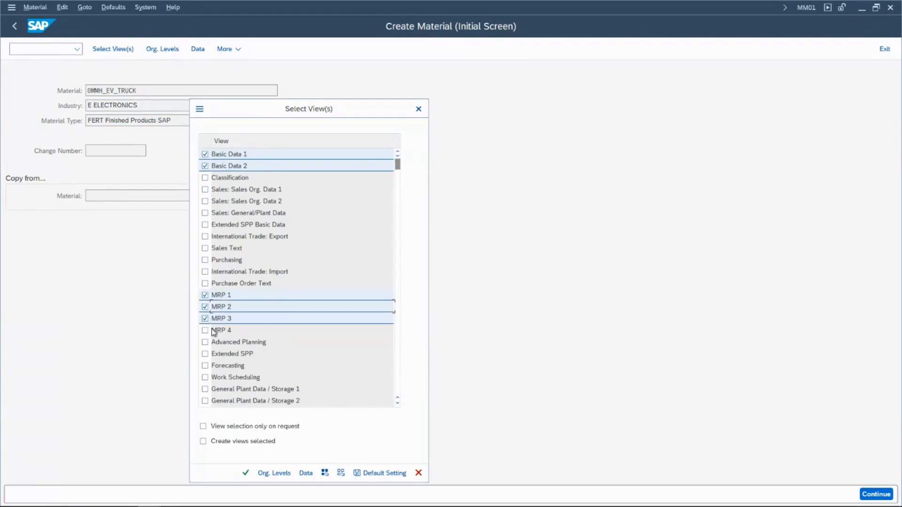
{"action": "left_click", "coordinate": [205, 330]}
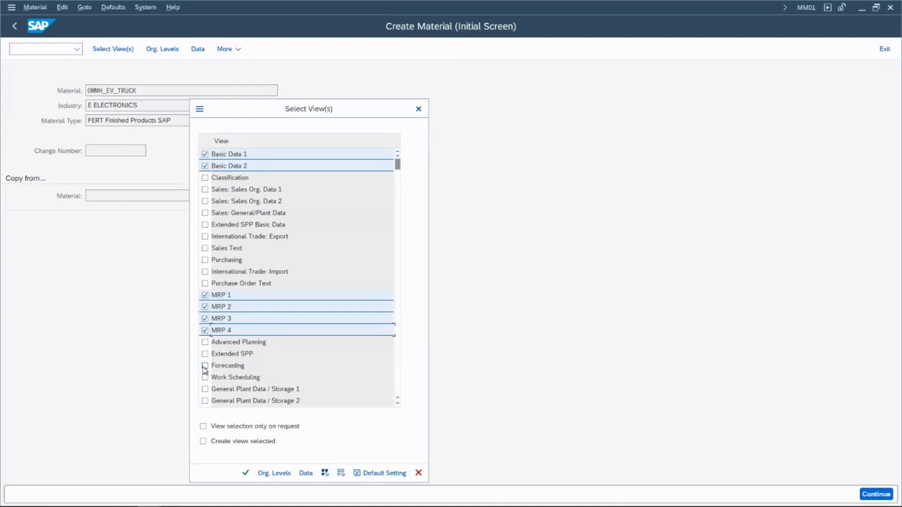
- Add the Accounting 1 and 2, Costing 1 and 2, and General Plant Data / Storage 1 and 2 views for 0MMH_EV_TRUCK and confirm
{"action": "scroll", "coordinate": [204, 368], "scroll_direction": "down", "scroll_amount": 4}
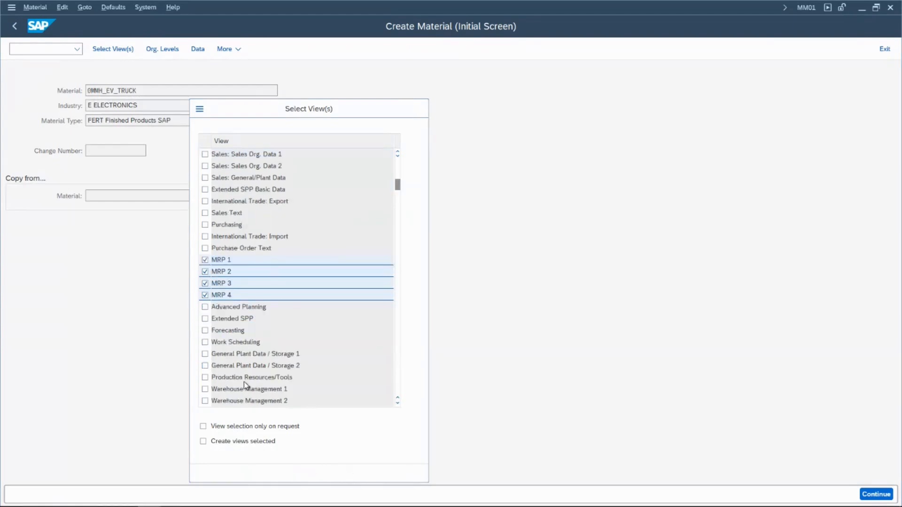
{"action": "left_click", "coordinate": [206, 319]}
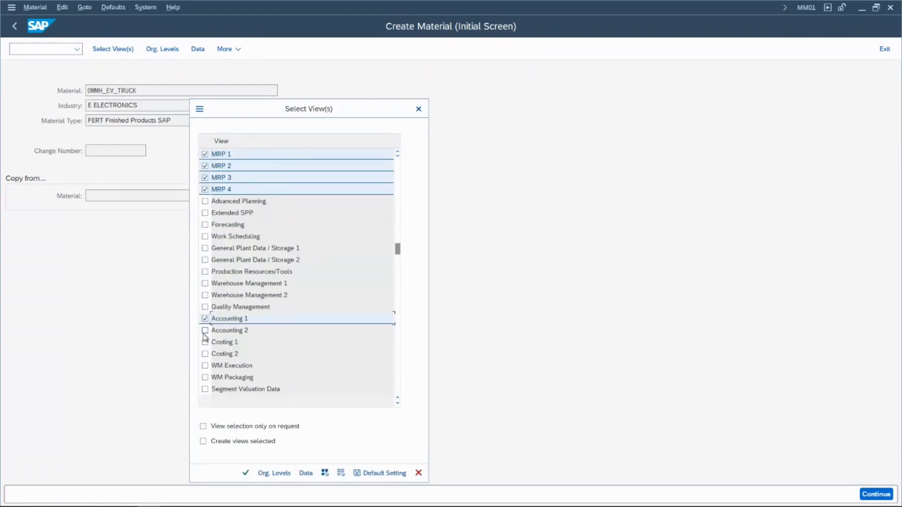
{"action": "left_click", "coordinate": [205, 330]}
{"action": "left_click", "coordinate": [205, 342]}
{"action": "left_click", "coordinate": [205, 354]}
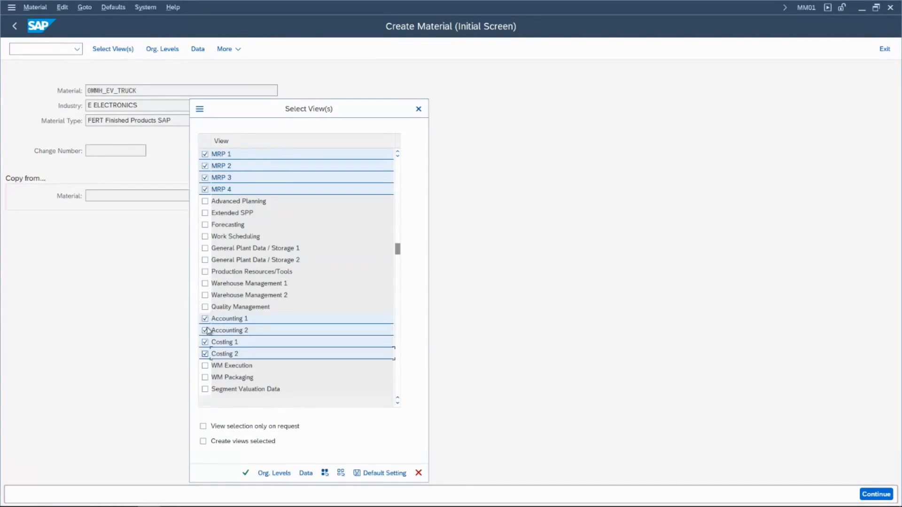
{"action": "left_click", "coordinate": [205, 249]}
{"action": "left_click", "coordinate": [205, 260]}
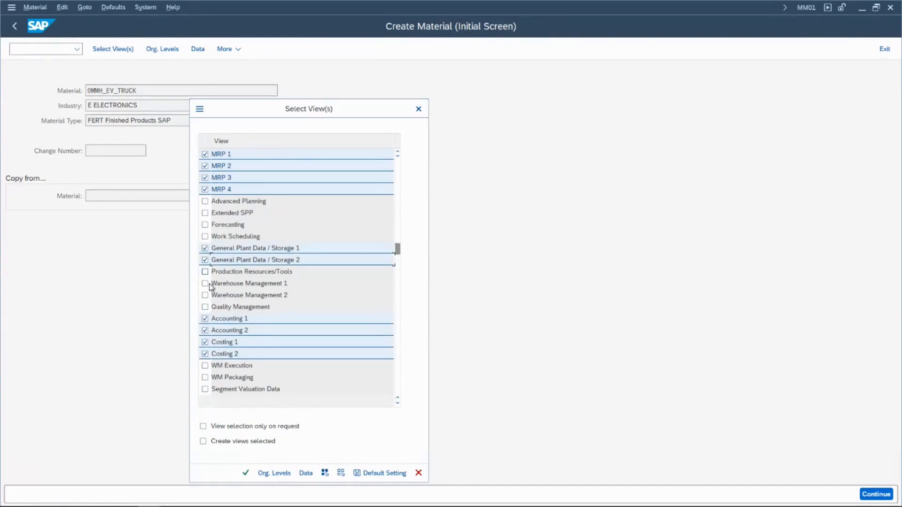
{"action": "left_click", "coordinate": [246, 473]}
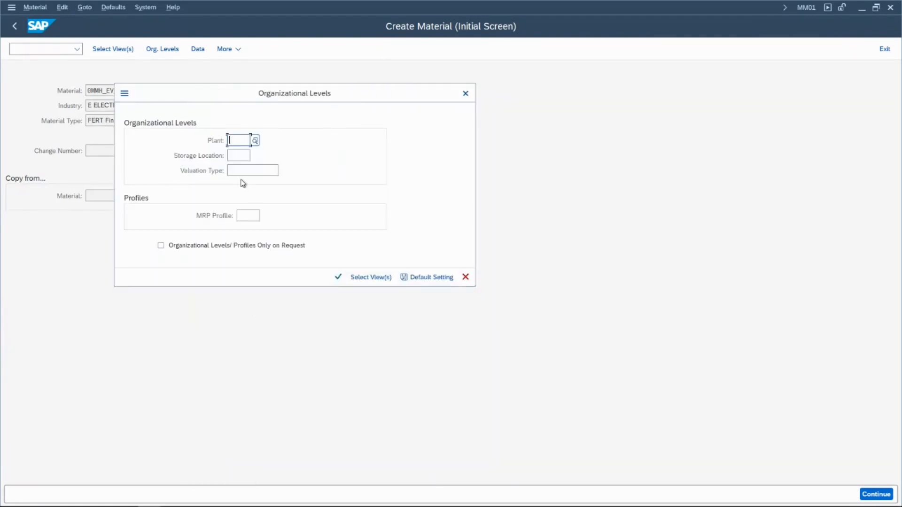
- Try to submit plant 0MMH and storage location 0MMH for 0MMH_EV_TRUCK, and close the organizational levels dialog
{"action": "type", "text": "0mmh"}
{"action": "key", "text": "Tab"}
{"action": "type", "text": "0mmh"}
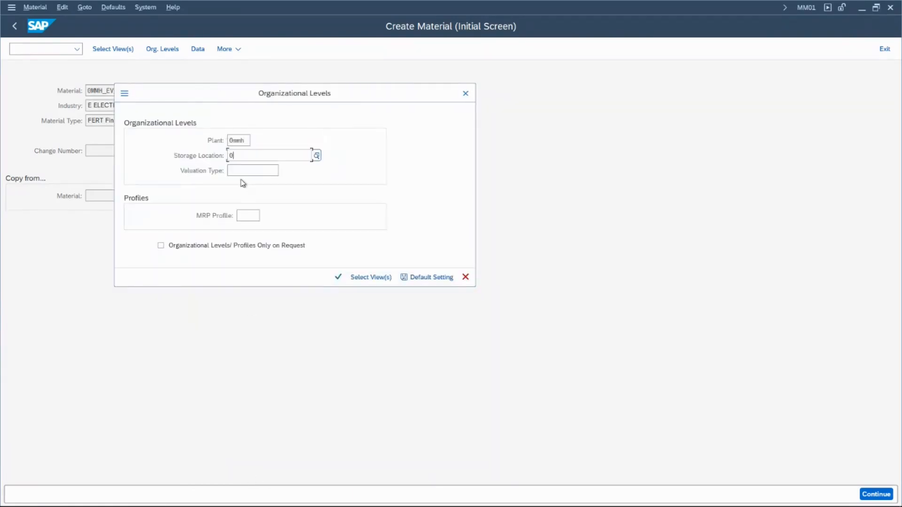
{"action": "key", "text": "Tab"}
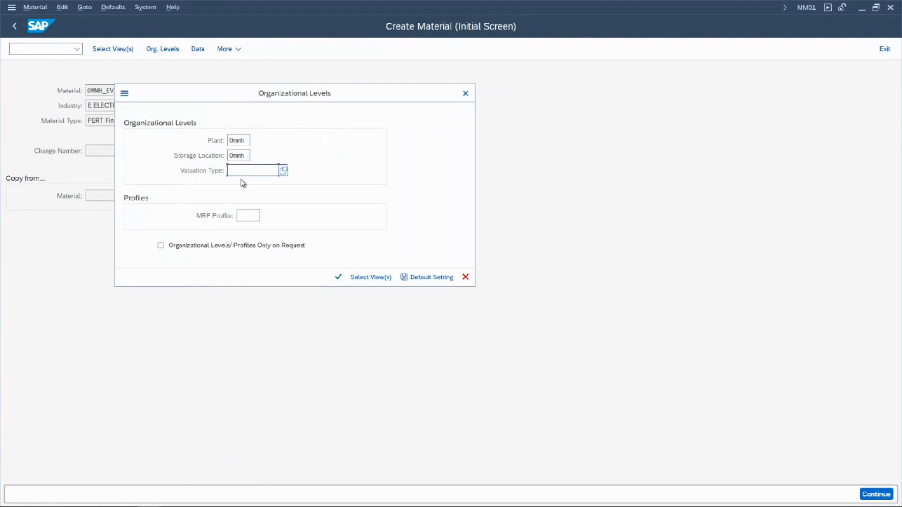
{"action": "left_click", "coordinate": [340, 277]}
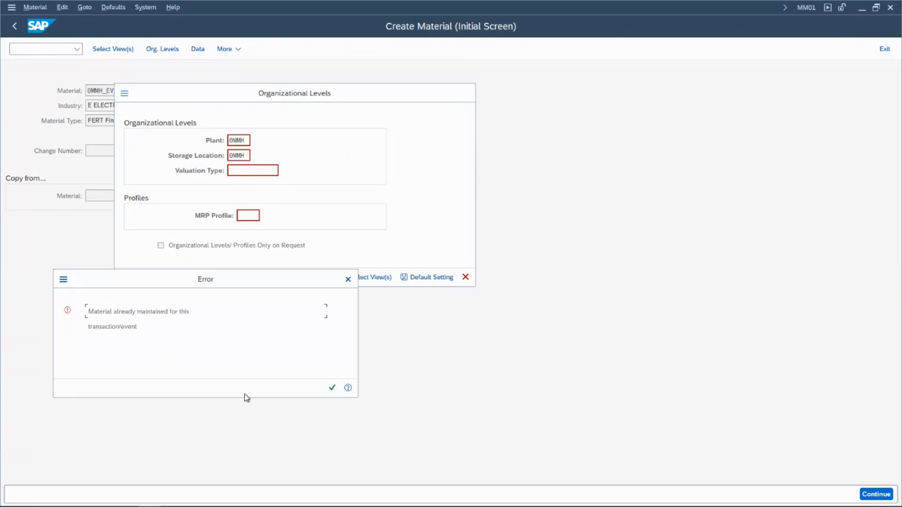
{"action": "left_click", "coordinate": [331, 388]}
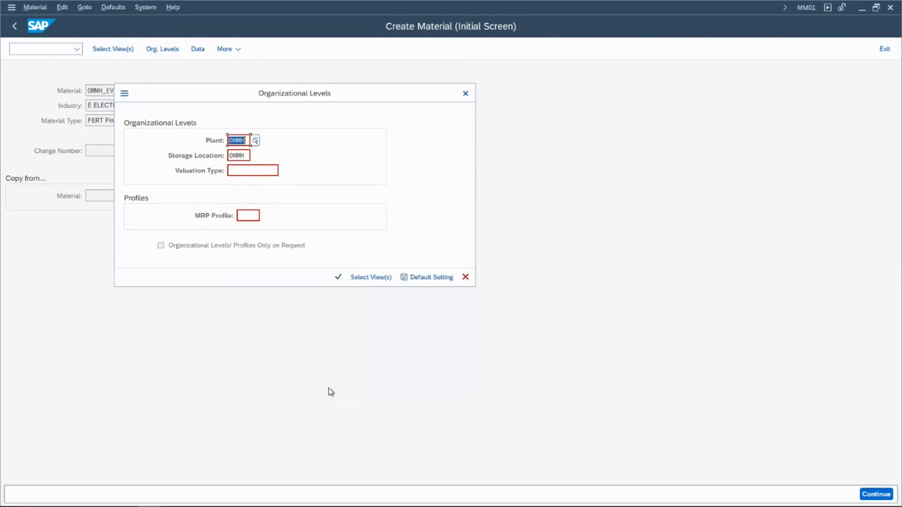
{"action": "left_click", "coordinate": [465, 95]}
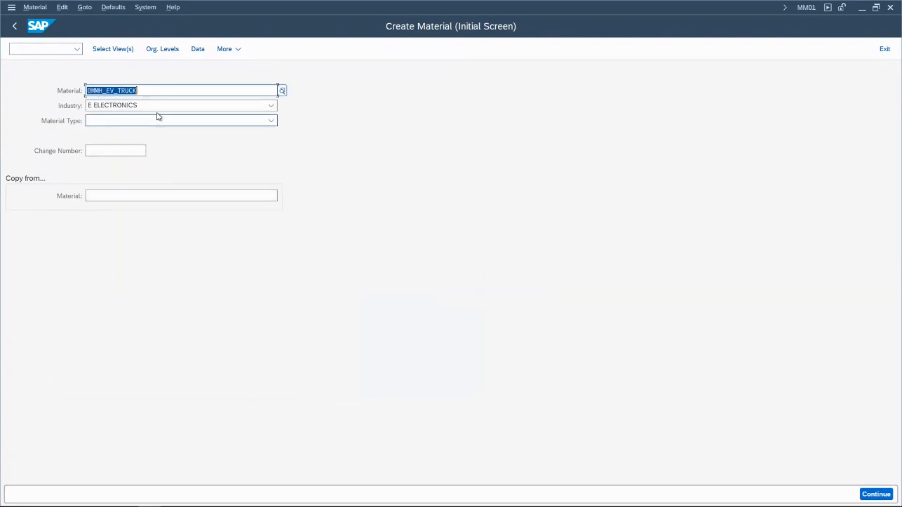
- Change the material number to 0MMH_EV_CAR and submit it
{"action": "left_click", "coordinate": [145, 92]}
{"action": "key", "text": "BackSpace"}
{"action": "key", "text": "BackSpace"}
{"action": "key", "text": "BackSpace"}
{"action": "key", "text": "BackSpace"}
{"action": "key", "text": "BackSpace"}
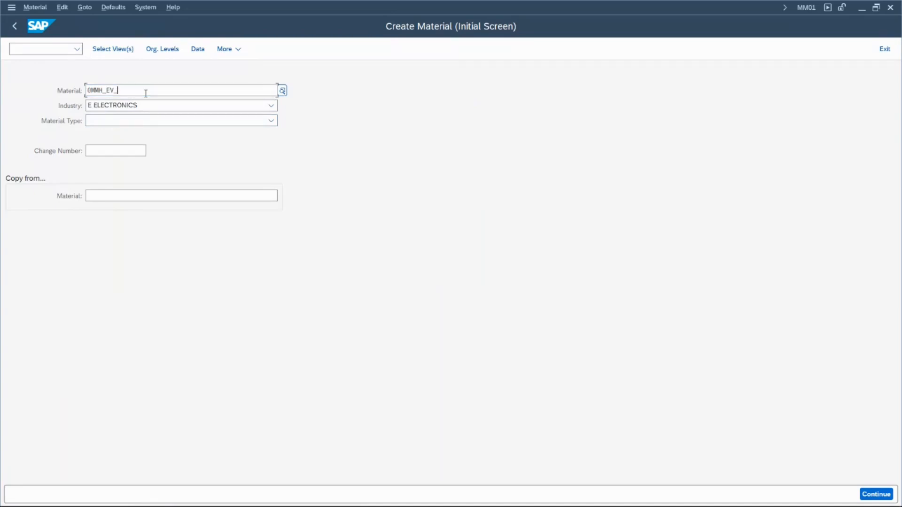
{"action": "type", "text": "CAR"}
{"action": "key", "text": "Return"}
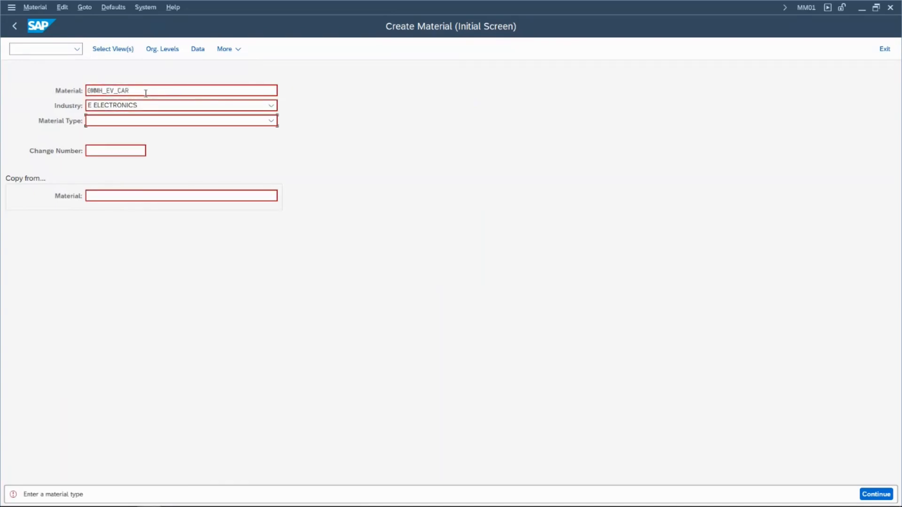
- Set the material type to FERT Finished Products SAP and continue to the view selection
{"action": "key", "text": "F4"}
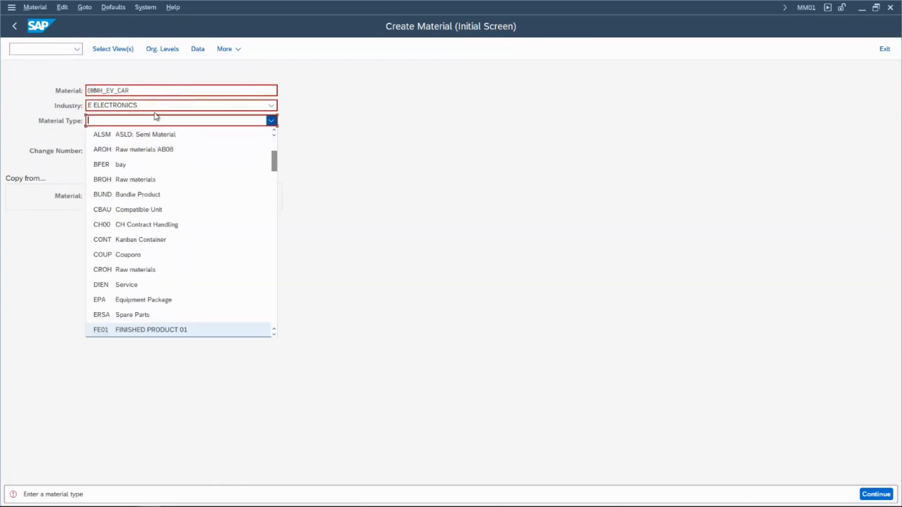
{"action": "key", "text": "Down"}
{"action": "key", "text": "Down"}
{"action": "key", "text": "Return"}
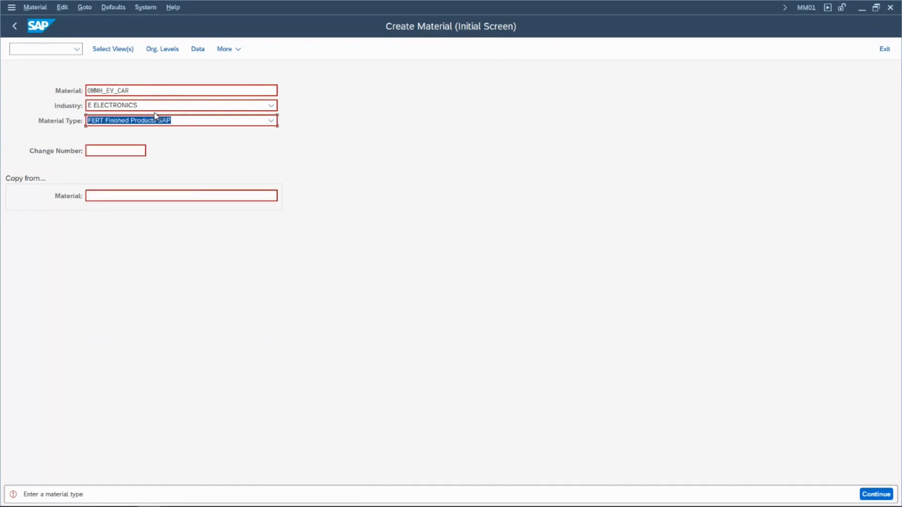
{"action": "key", "text": "Return"}
- Select the views Basic Data 1 and 2 and MRP 1 through MRP 4 for 0MMH_EV_CAR
{"action": "left_click", "coordinate": [206, 155]}
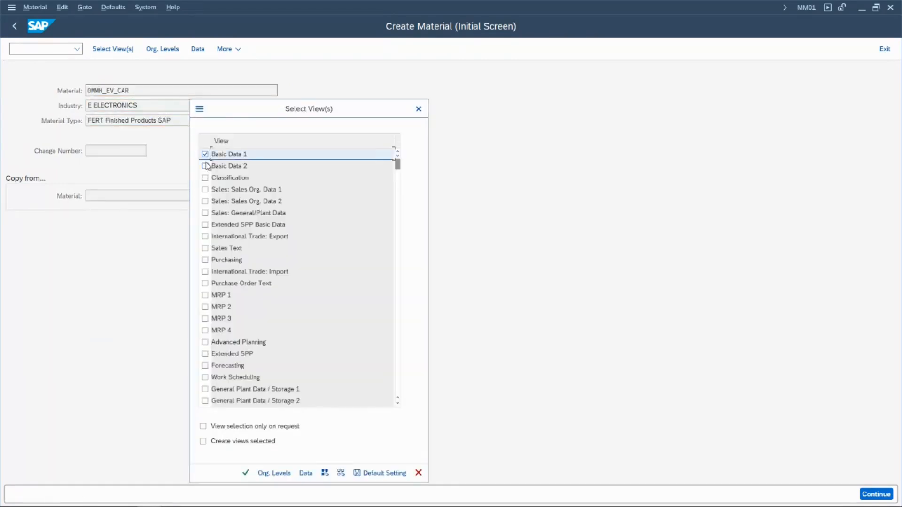
{"action": "left_click", "coordinate": [205, 166]}
{"action": "left_click", "coordinate": [206, 190]}
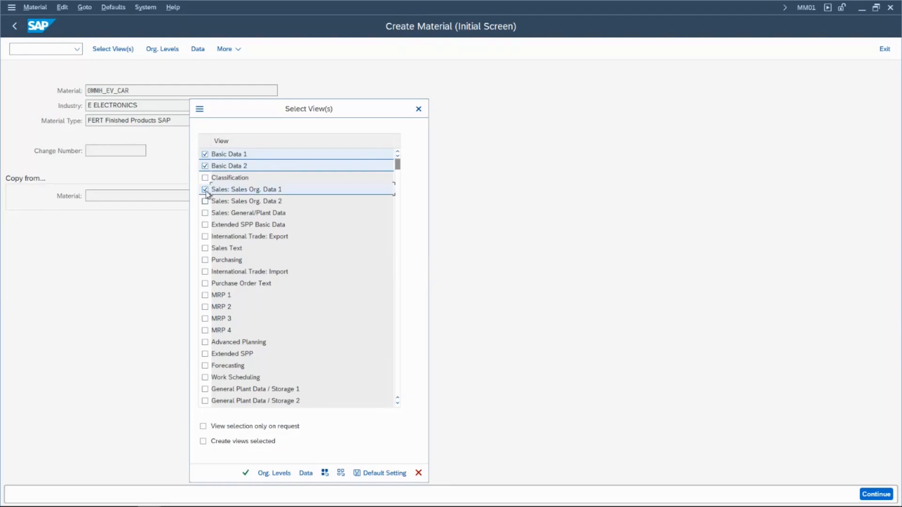
{"action": "left_click", "coordinate": [206, 190]}
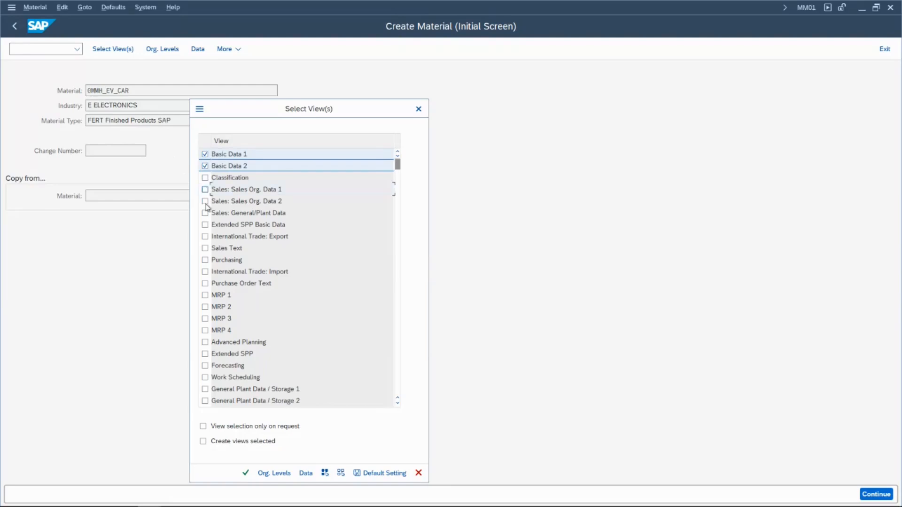
{"action": "left_click", "coordinate": [205, 295]}
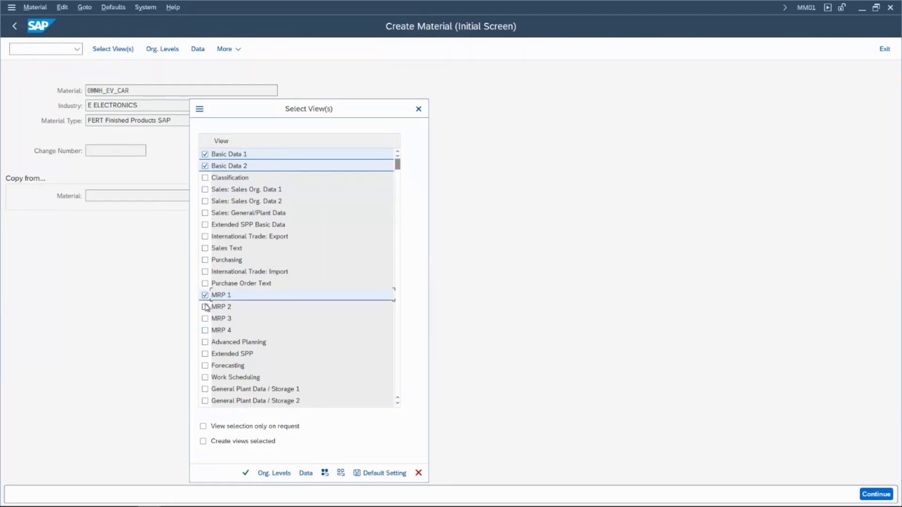
{"action": "left_click", "coordinate": [205, 307]}
{"action": "left_click", "coordinate": [205, 320]}
{"action": "left_click", "coordinate": [205, 331]}
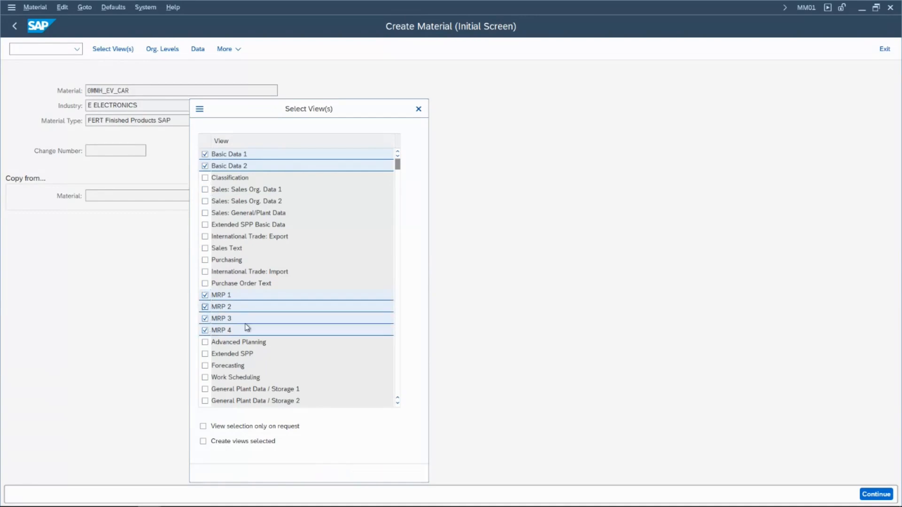
- Add the General Plant Data / Storage 1 and 2, Accounting 1 and 2, and Costing 1 and 2 views for 0MMH_EV_CAR and confirm
{"action": "scroll", "coordinate": [247, 324], "scroll_direction": "up", "scroll_amount": 2}
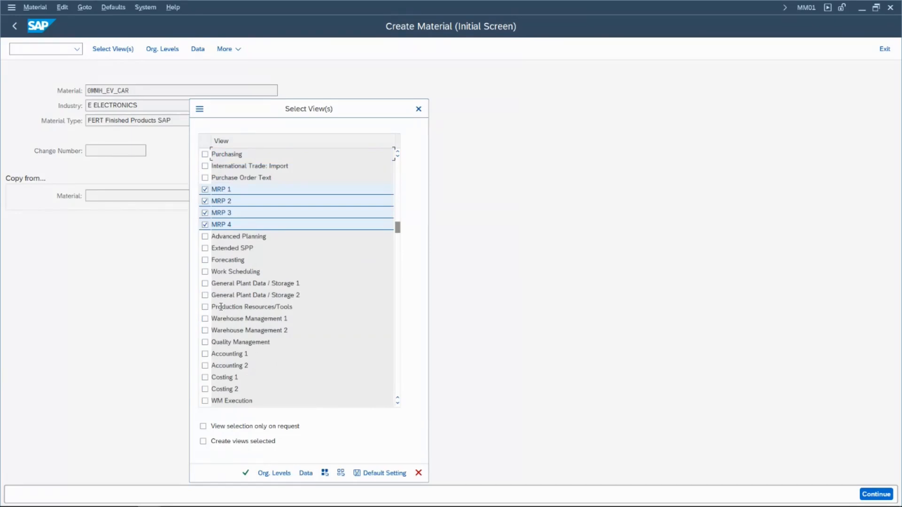
{"action": "left_click", "coordinate": [204, 284]}
{"action": "left_click", "coordinate": [206, 296]}
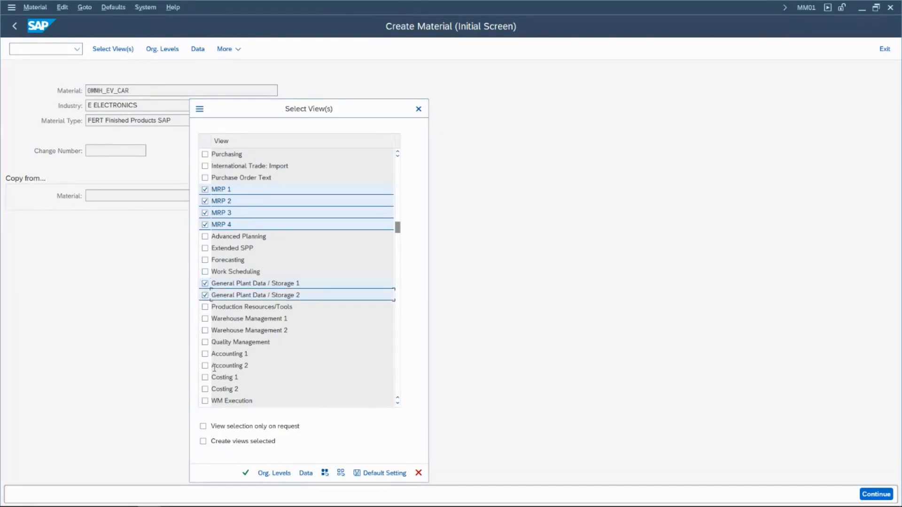
{"action": "left_click", "coordinate": [205, 354]}
{"action": "left_click", "coordinate": [204, 365]}
{"action": "left_click", "coordinate": [205, 378]}
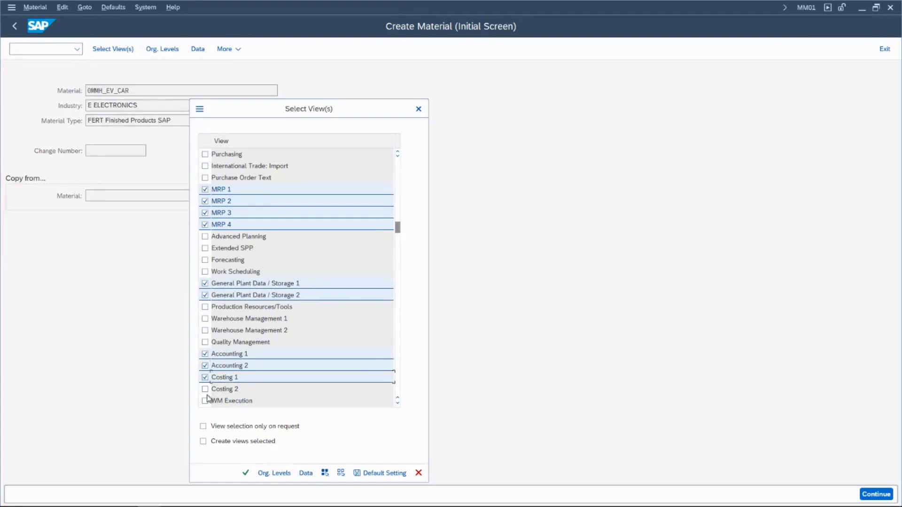
{"action": "left_click", "coordinate": [205, 389]}
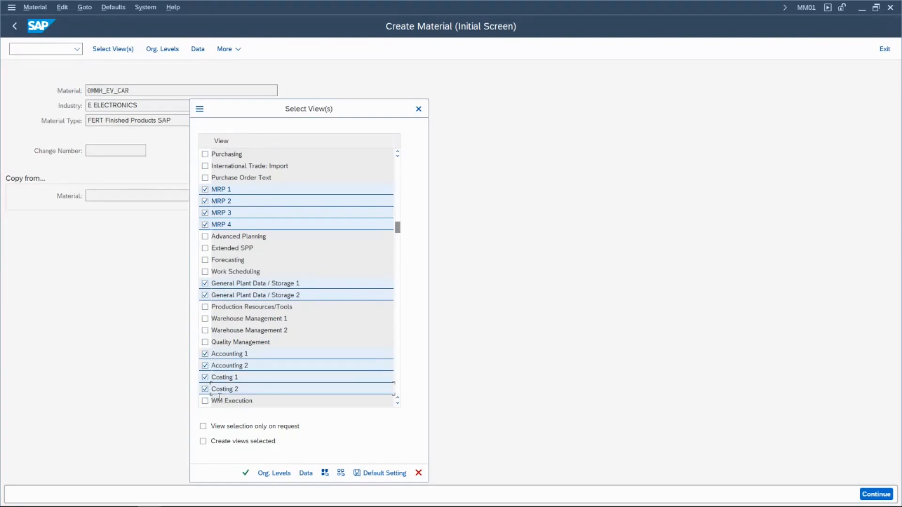
{"action": "left_click", "coordinate": [246, 473]}
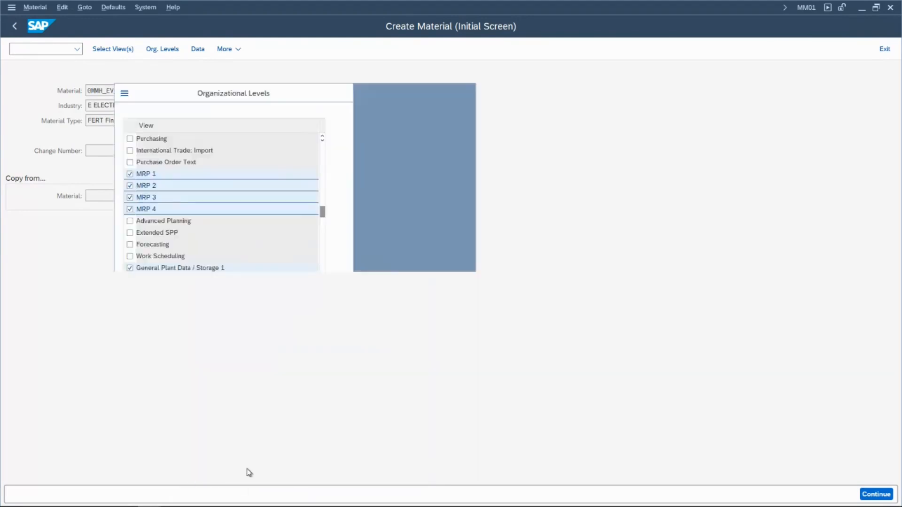
- Set both the plant and the storage location to 0MMH and open the material's basic data
{"action": "type", "text": "0mmh"}
{"action": "key", "text": "Down"}
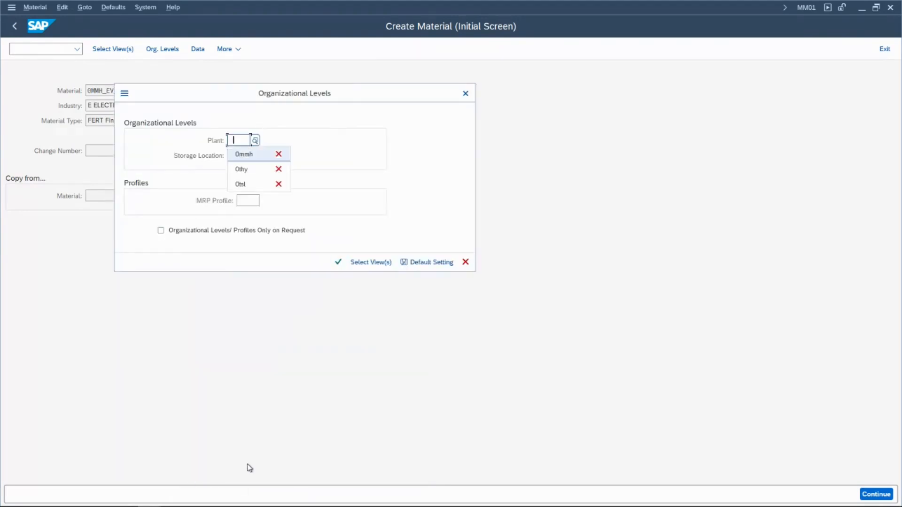
{"action": "key", "text": "Tab"}
{"action": "type", "text": "0MMH"}
{"action": "key", "text": "Down"}
{"action": "key", "text": "Tab"}
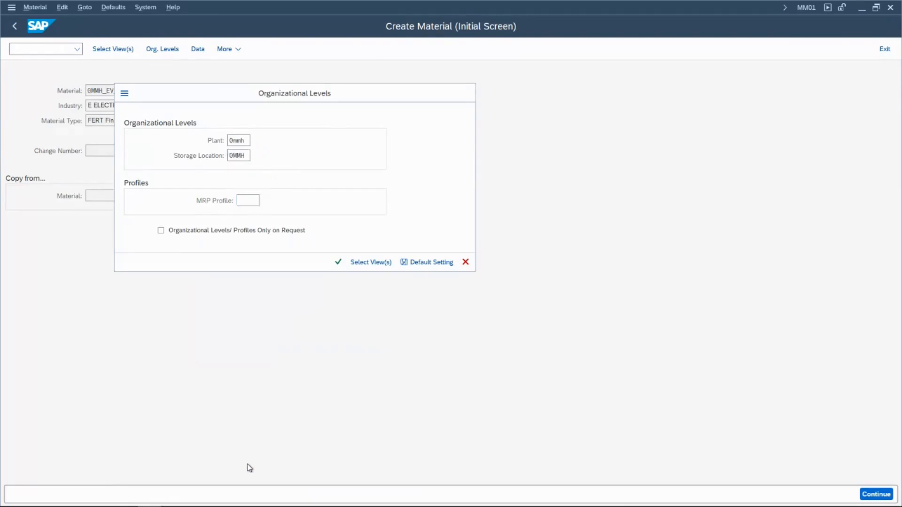
{"action": "key", "text": "Return"}
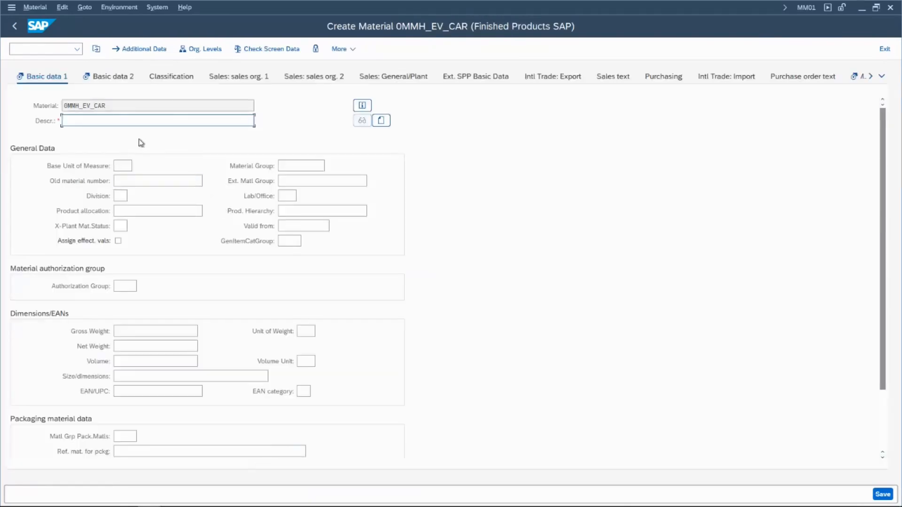
- Enter the material description M&M EV Car - CarEV and set the base unit of measure to EA
{"action": "type", "text": "M&M EV Car - CarEV"}
{"action": "left_click", "coordinate": [121, 167]}
{"action": "type", "text": "EA"}
{"action": "key", "text": "Tab"}
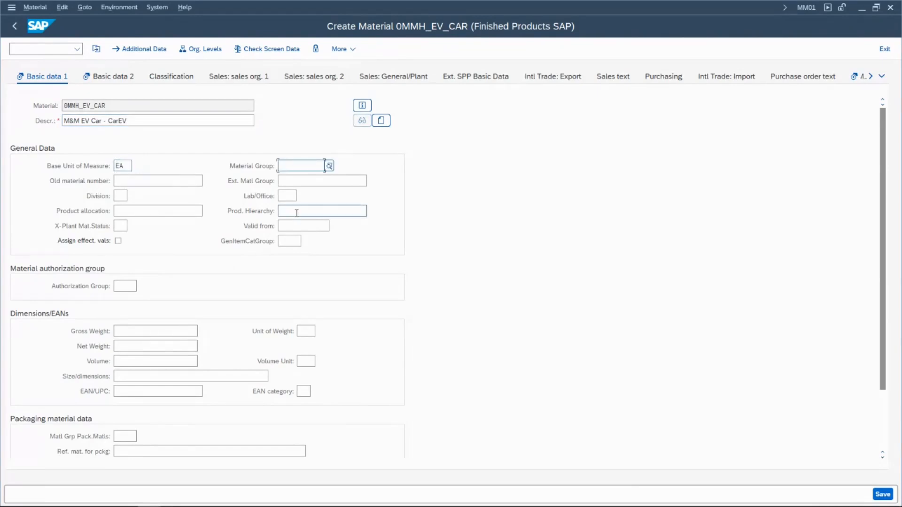
- Set the material group to 0MMHMG and the division to ME in the general data
{"action": "key", "text": "space"}
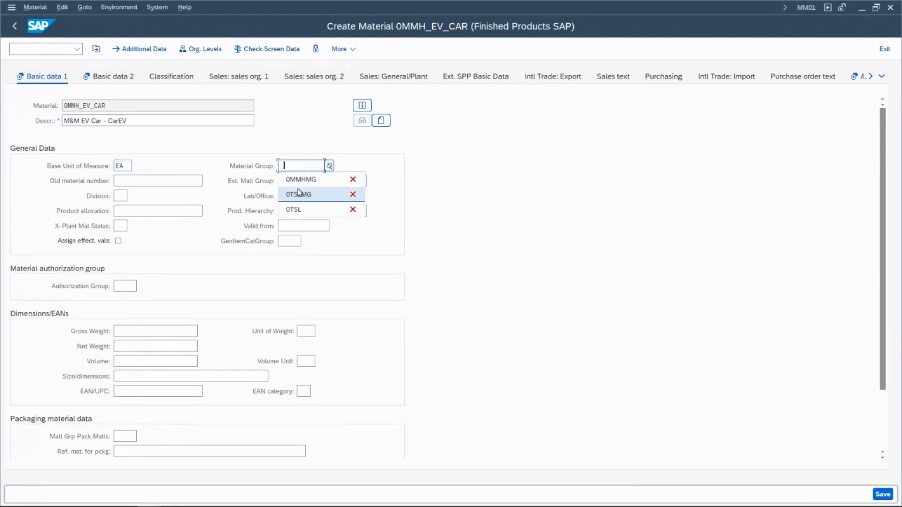
{"action": "left_click", "coordinate": [300, 183]}
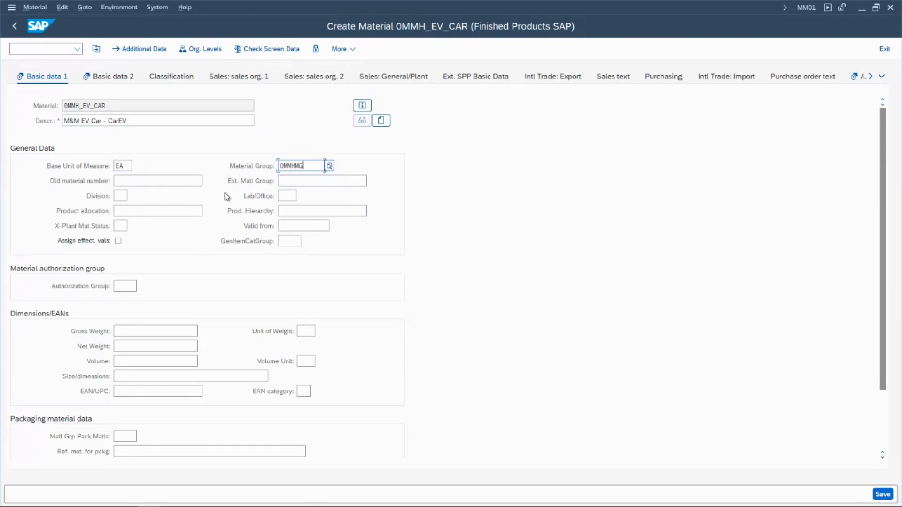
{"action": "left_click", "coordinate": [124, 197]}
{"action": "left_click", "coordinate": [132, 208]}
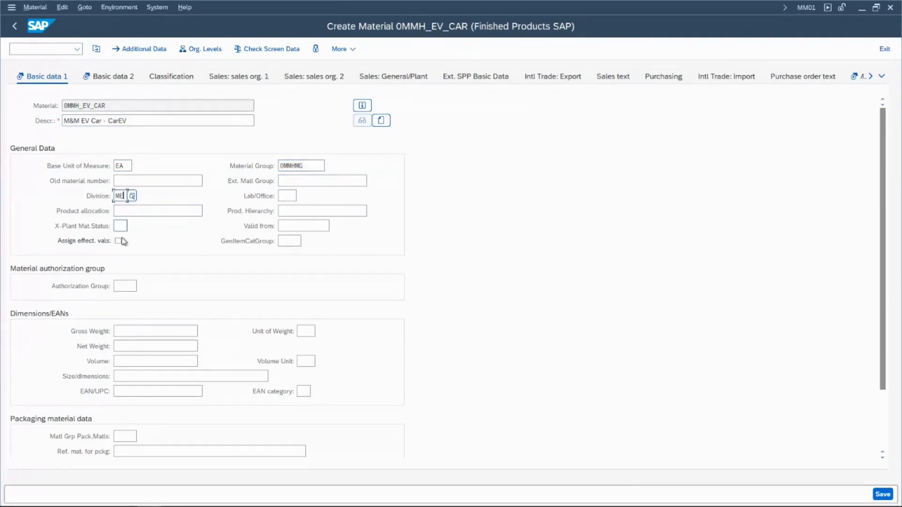
- Enter a gross weight of 700 kg and a net weight of 650, and continue to Basic Data 2
{"action": "left_click", "coordinate": [129, 327]}
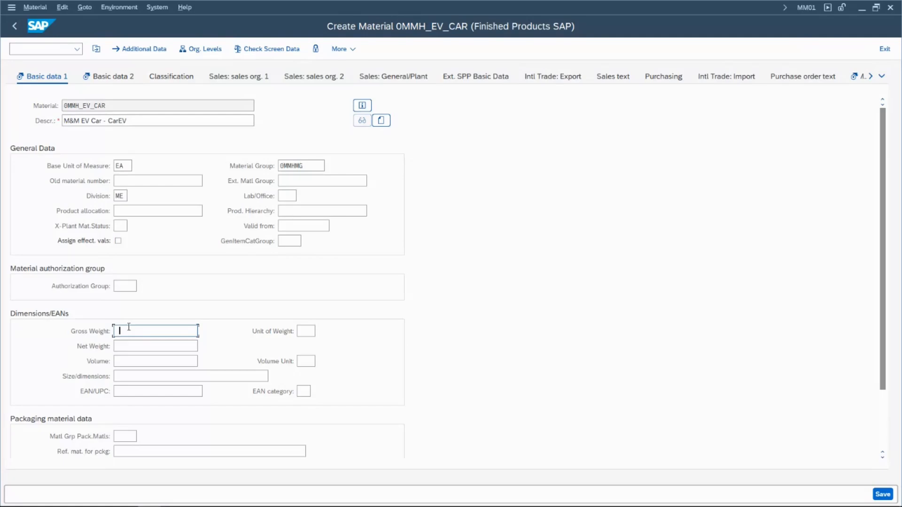
{"action": "type", "text": "655"}
{"action": "key", "text": "Tab"}
{"action": "type", "text": "kg"}
{"action": "key", "text": "Tab"}
{"action": "double_click", "coordinate": [129, 331]}
{"action": "type", "text": "700"}
{"action": "key", "text": "Tab"}
{"action": "key", "text": "Tab"}
{"action": "type", "text": "650"}
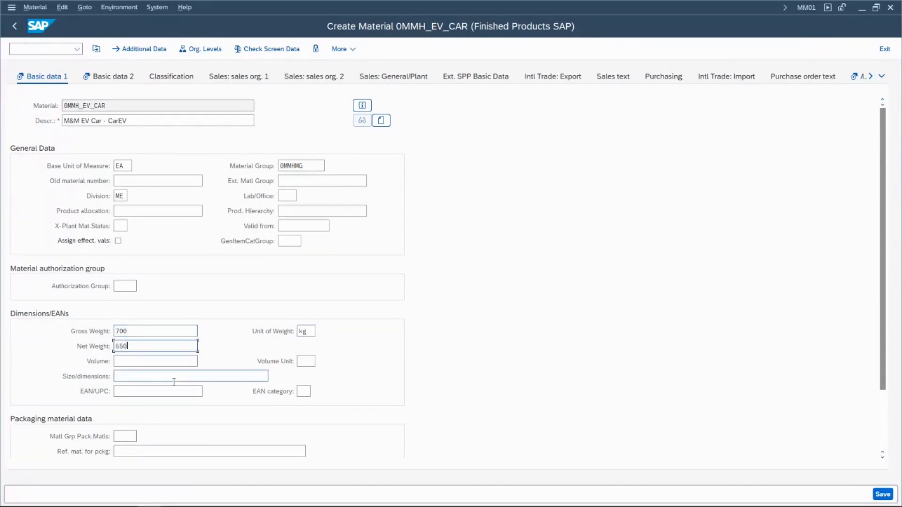
{"action": "key", "text": "Return"}
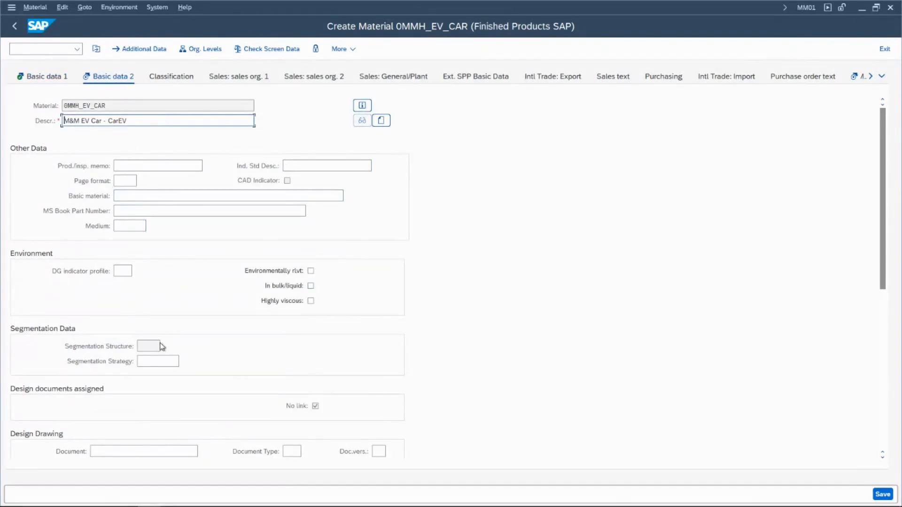
- Review the Basic Data 2 fields and the class types offered for classification, leaving them all unset
{"action": "left_click", "coordinate": [183, 451]}
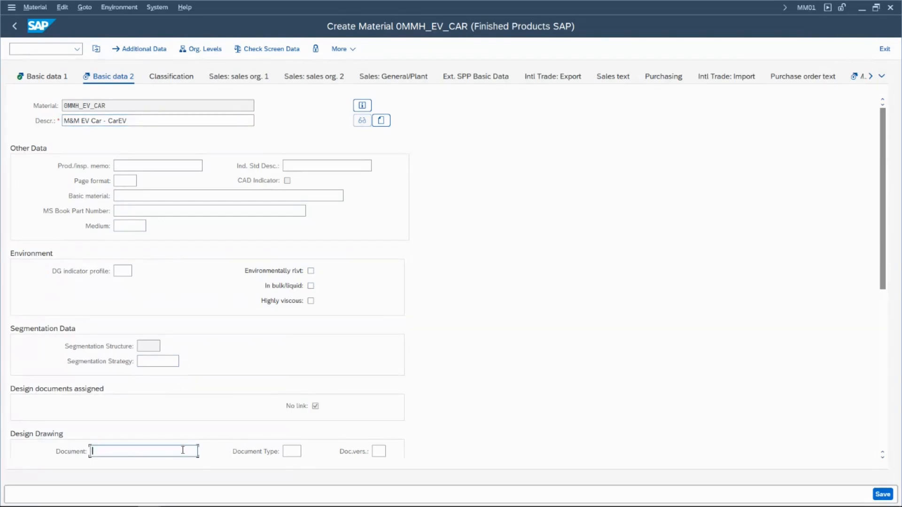
{"action": "scroll", "coordinate": [183, 451], "scroll_direction": "down", "scroll_amount": 4}
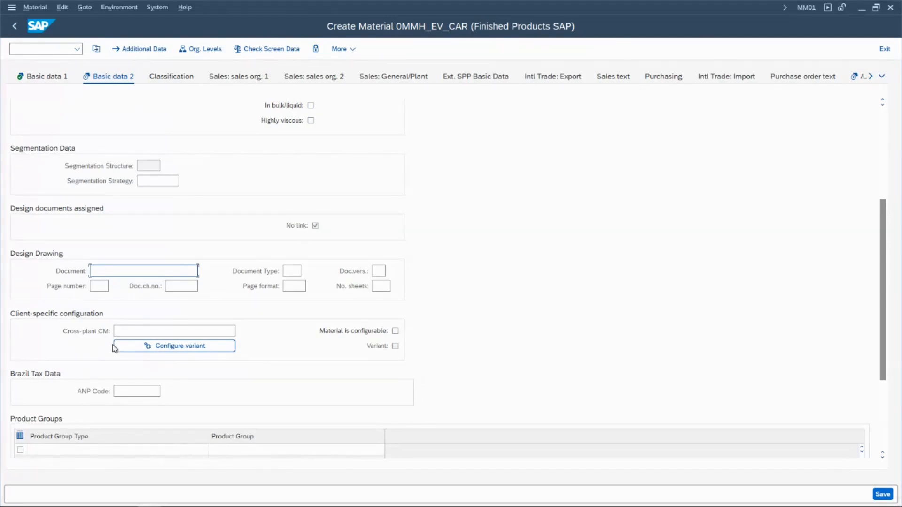
{"action": "left_click", "coordinate": [133, 332]}
{"action": "scroll", "coordinate": [133, 334], "scroll_direction": "down", "scroll_amount": 5}
{"action": "scroll", "coordinate": [133, 337], "scroll_direction": "up", "scroll_amount": 10}
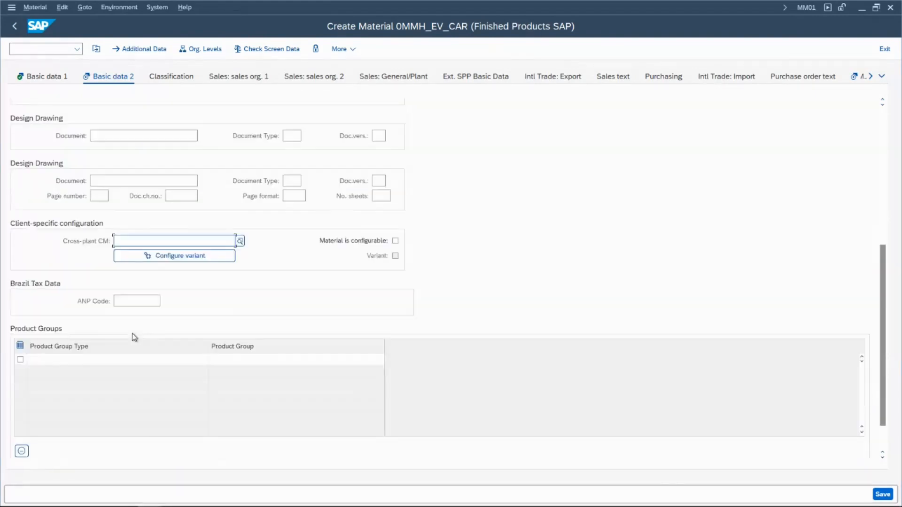
{"action": "left_click", "coordinate": [181, 75]}
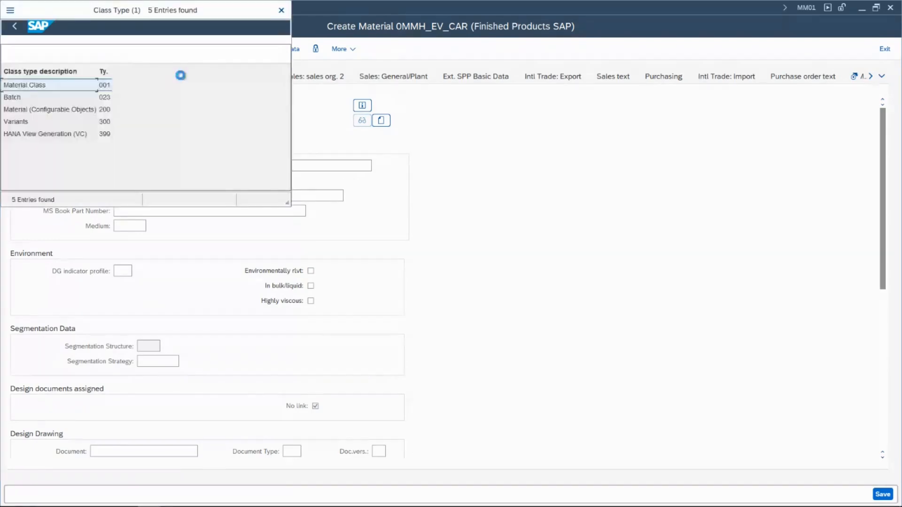
{"action": "left_click", "coordinate": [281, 10]}
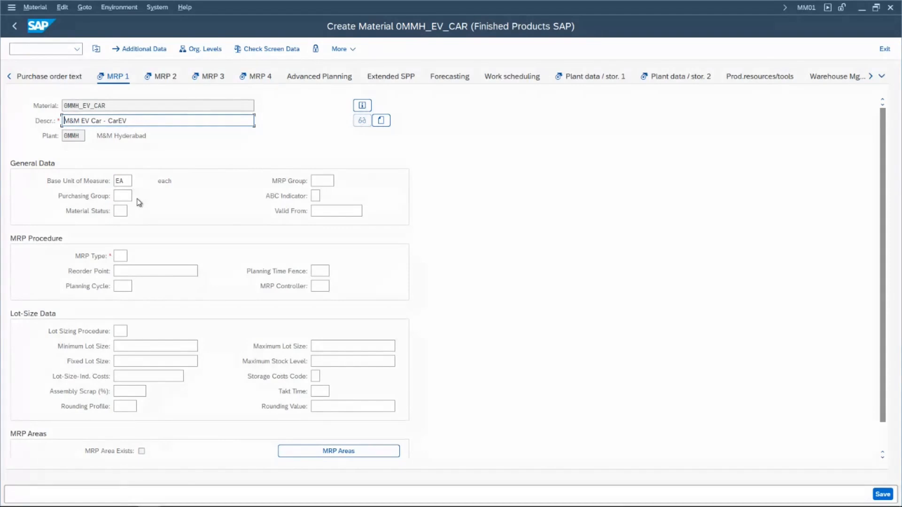
- In the MRP 1 view, set the purchasing group to 0ts and choose MRP type ND (No planning)
{"action": "left_click", "coordinate": [123, 195]}
{"action": "type", "text": "0ts"}
{"action": "key", "text": "Down"}
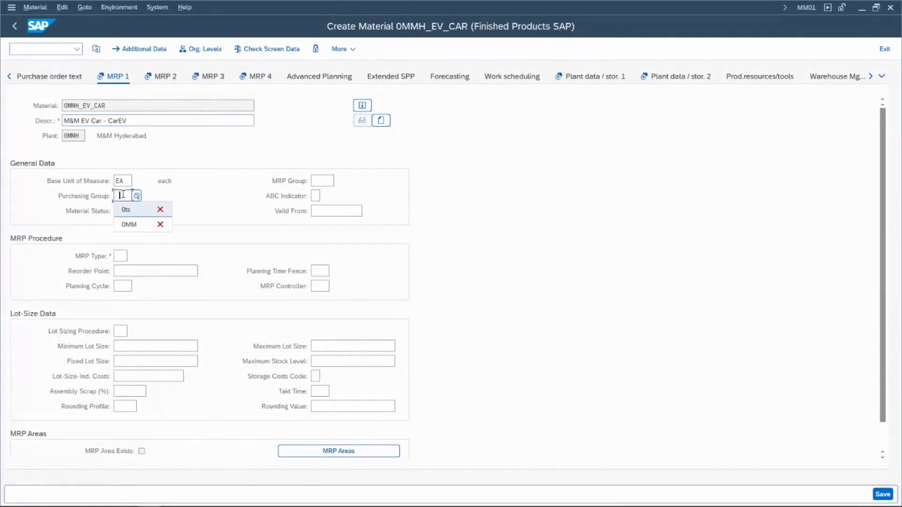
{"action": "key", "text": "Return"}
{"action": "left_click", "coordinate": [115, 256]}
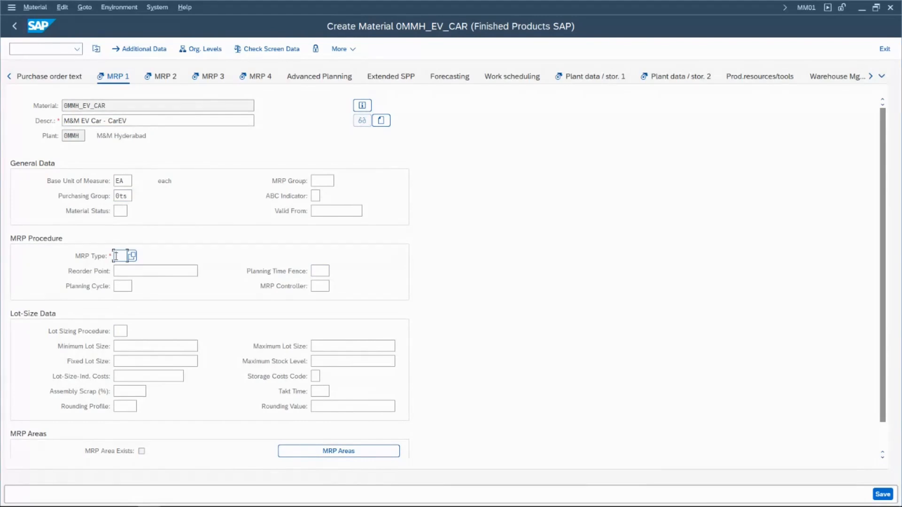
{"action": "left_click", "coordinate": [132, 256]}
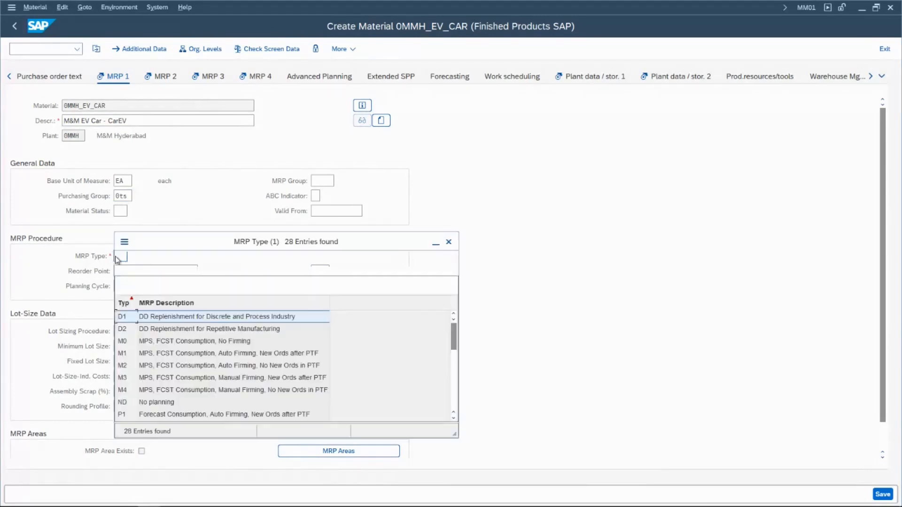
{"action": "left_click_drag", "start_coordinate": [209, 242], "coordinate": [426, 175]}
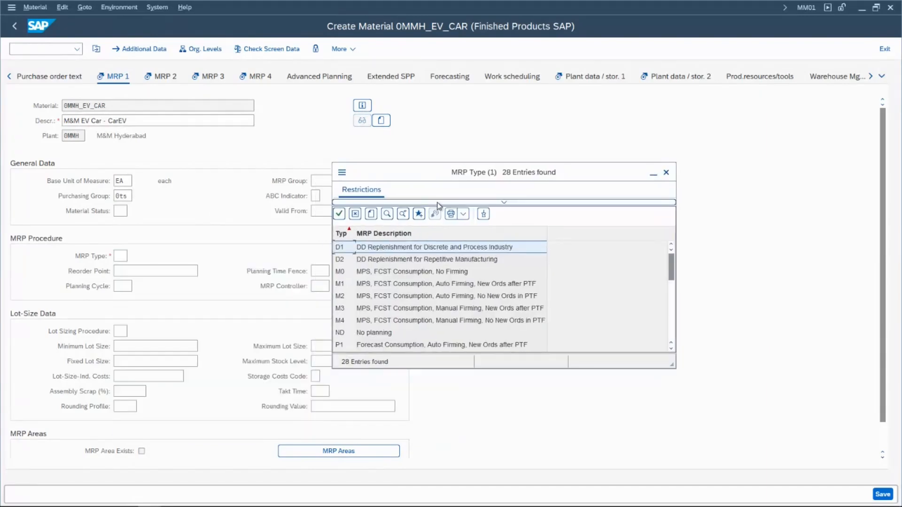
{"action": "double_click", "coordinate": [365, 333]}
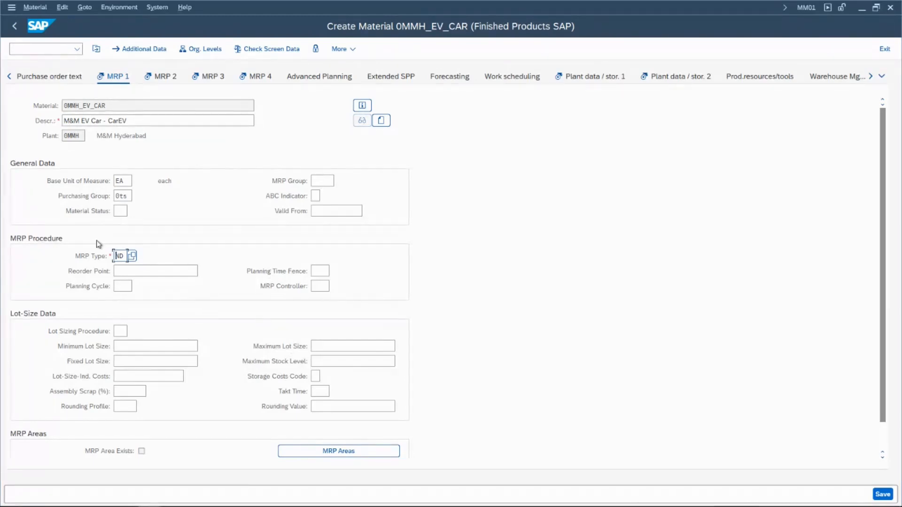
- Examine the selectable plant-specific material statuses, including Phase-out and Obsolete, and close the list without choosing one
{"action": "left_click", "coordinate": [118, 211]}
{"action": "key", "text": "F4"}
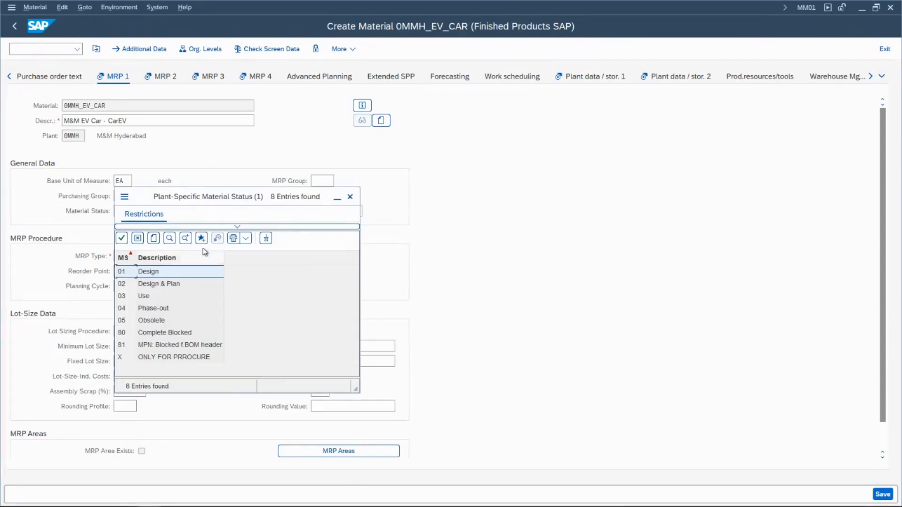
{"action": "left_click_drag", "start_coordinate": [221, 198], "coordinate": [513, 167]}
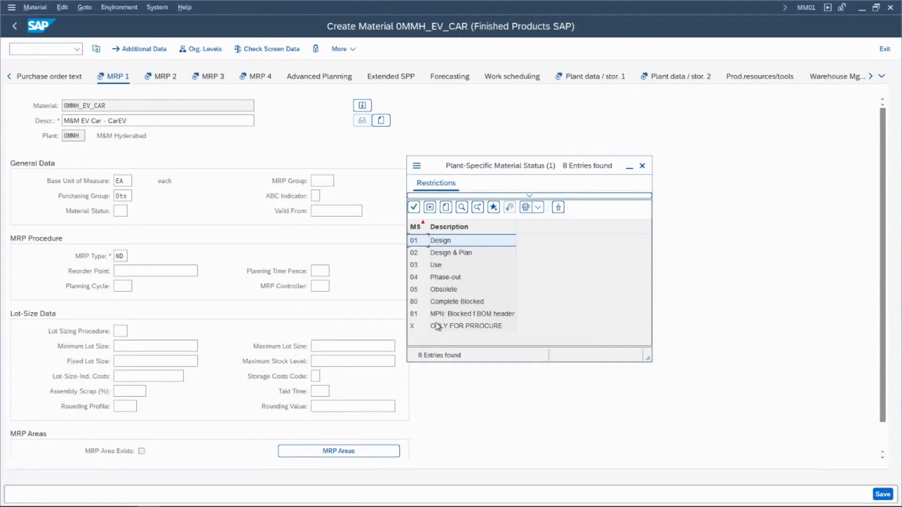
{"action": "left_click", "coordinate": [454, 277]}
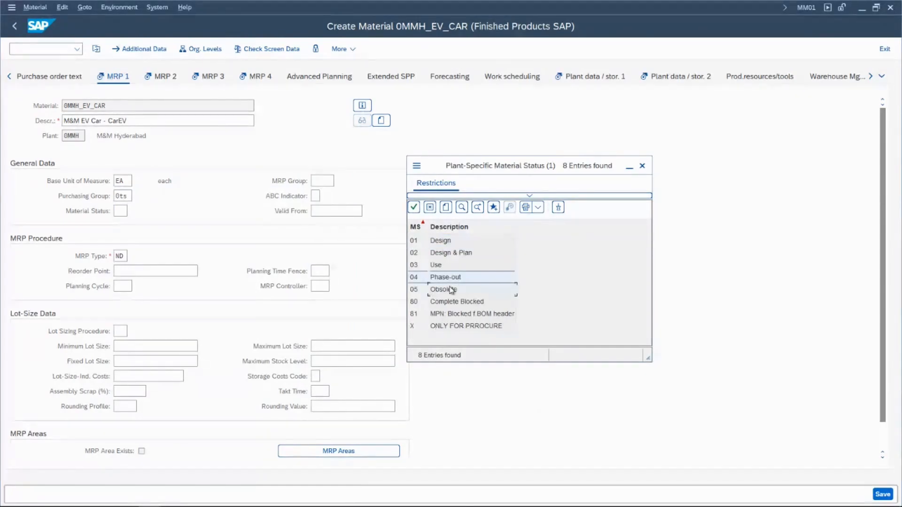
{"action": "left_click", "coordinate": [452, 290]}
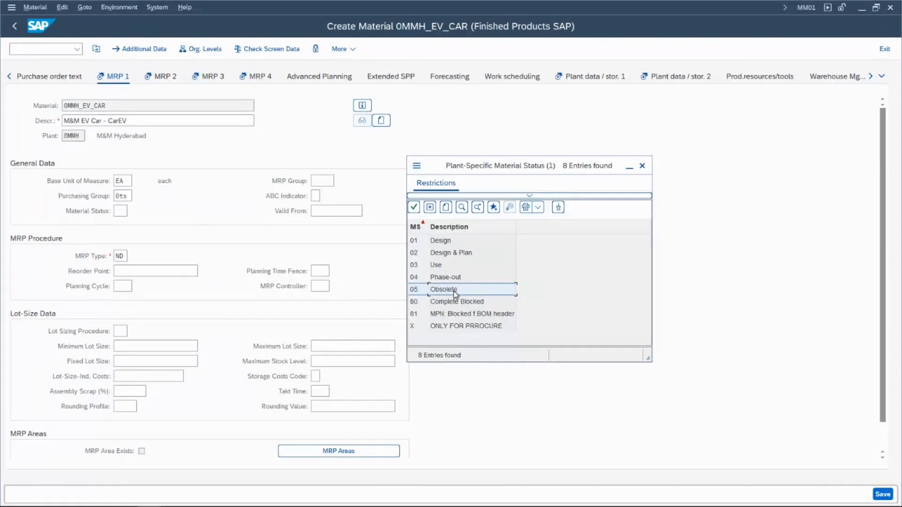
{"action": "left_click", "coordinate": [642, 166]}
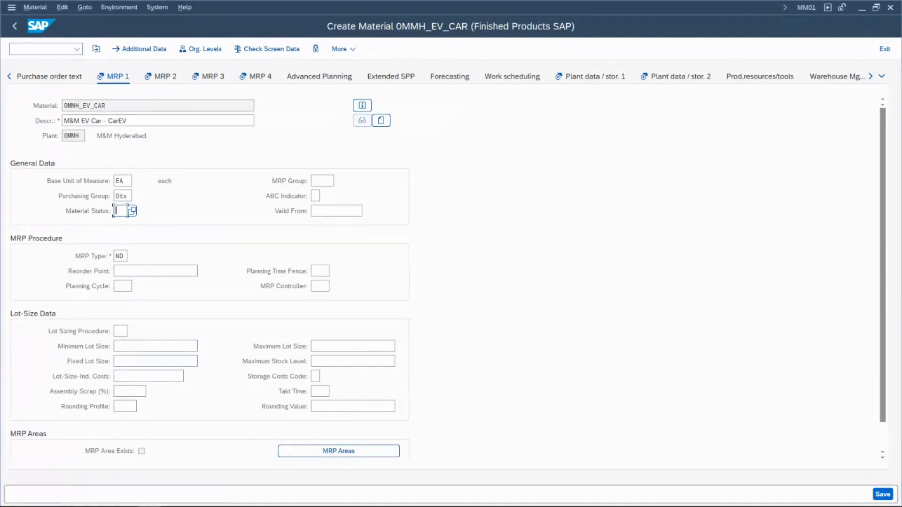
- Examine the selectable lot sizing procedures and close the list without choosing one
{"action": "left_click", "coordinate": [121, 331]}
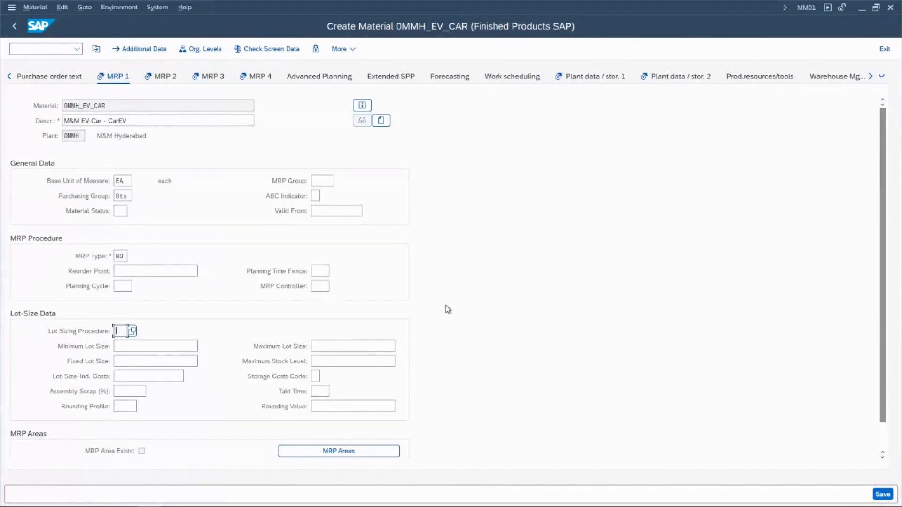
{"action": "key", "text": "F4"}
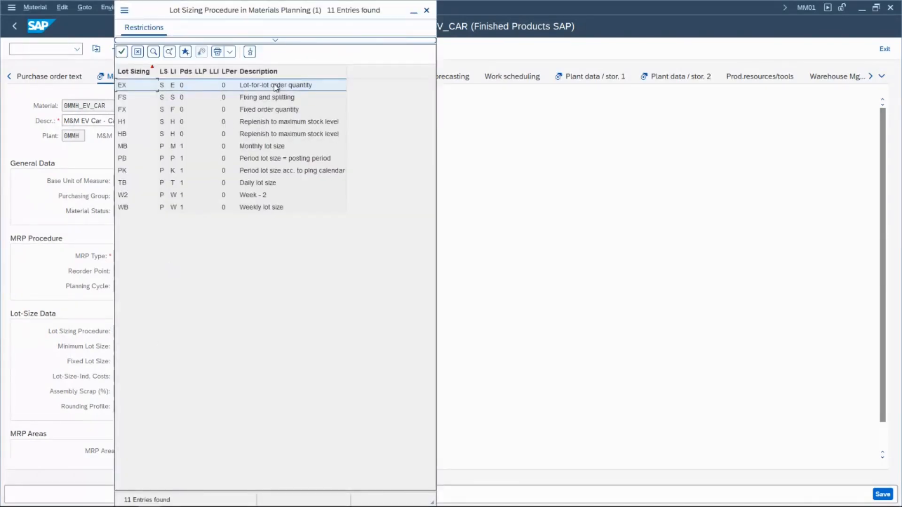
{"action": "left_click_drag", "start_coordinate": [348, 18], "coordinate": [529, 66]}
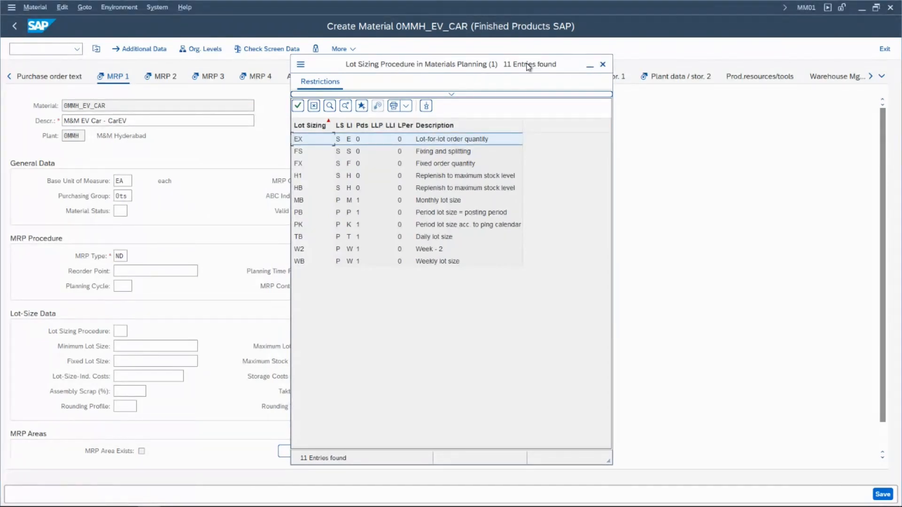
{"action": "key", "text": "Escape"}
- Set the minimum lot size to 100 and the maximum lot size to 1000
{"action": "left_click", "coordinate": [175, 344]}
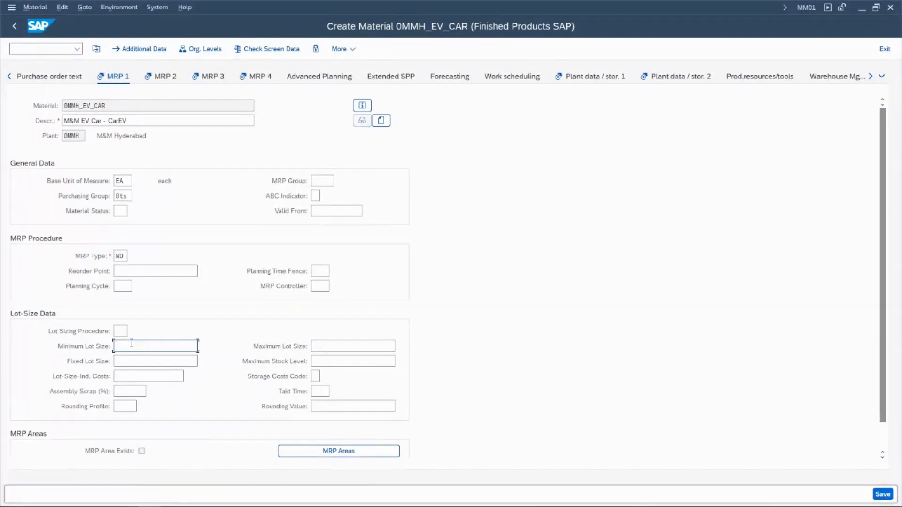
{"action": "type", "text": "100"}
{"action": "key", "text": "Tab"}
{"action": "type", "text": "1000"}
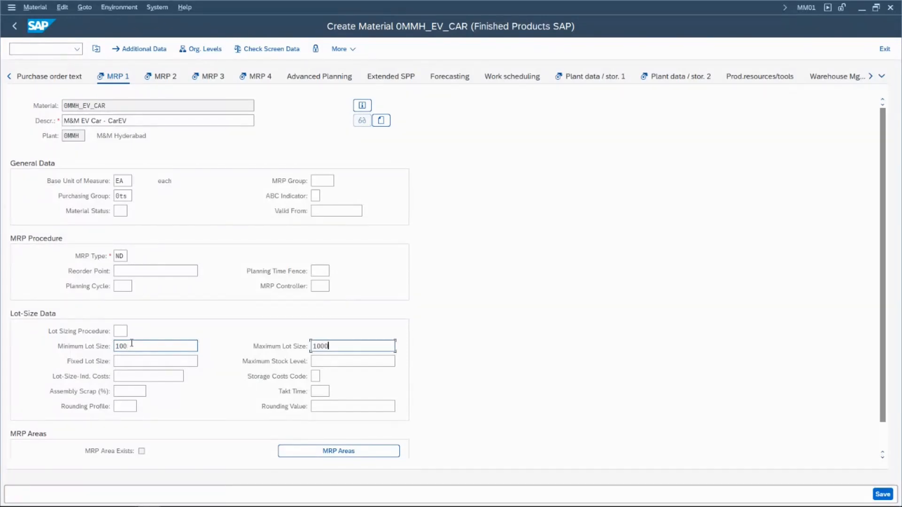
{"action": "left_click", "coordinate": [132, 343]}
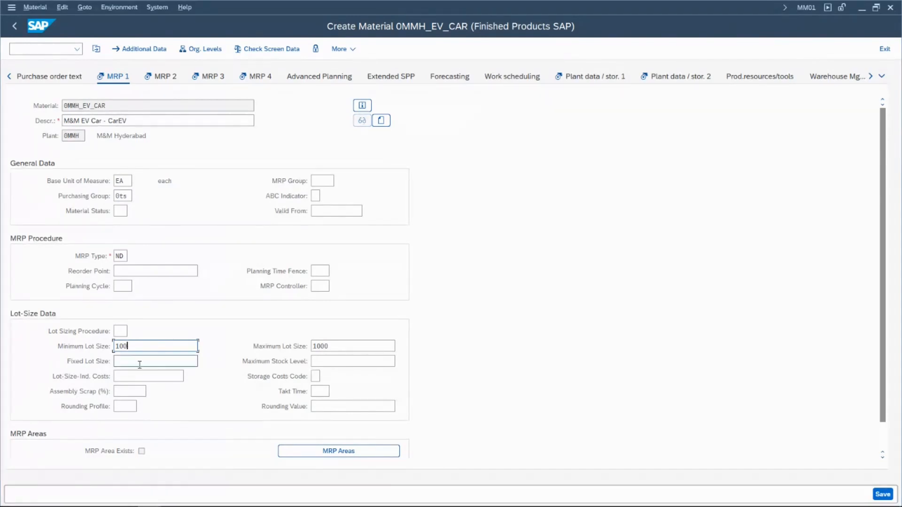
{"action": "left_click", "coordinate": [155, 365]}
{"action": "left_click", "coordinate": [147, 345]}
{"action": "left_click", "coordinate": [386, 343]}
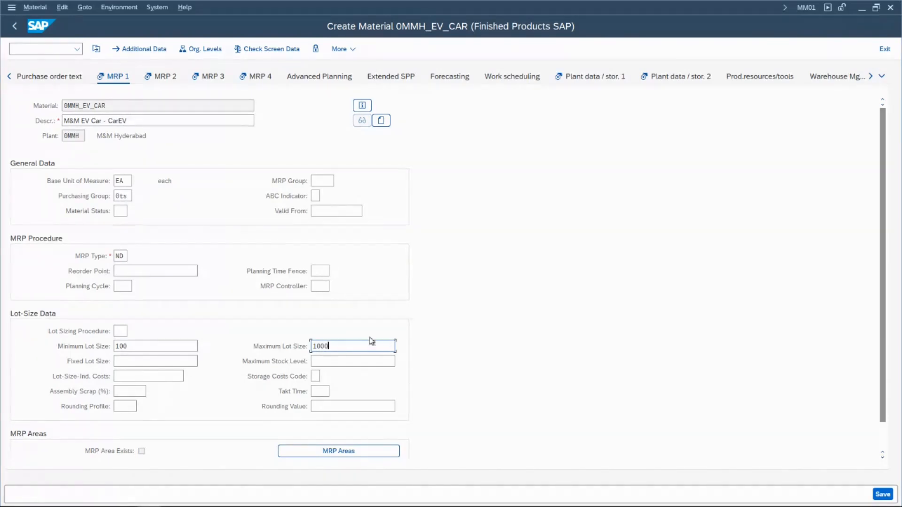
- Try a fixed lot size of 100 and clear it again
{"action": "left_click", "coordinate": [139, 363]}
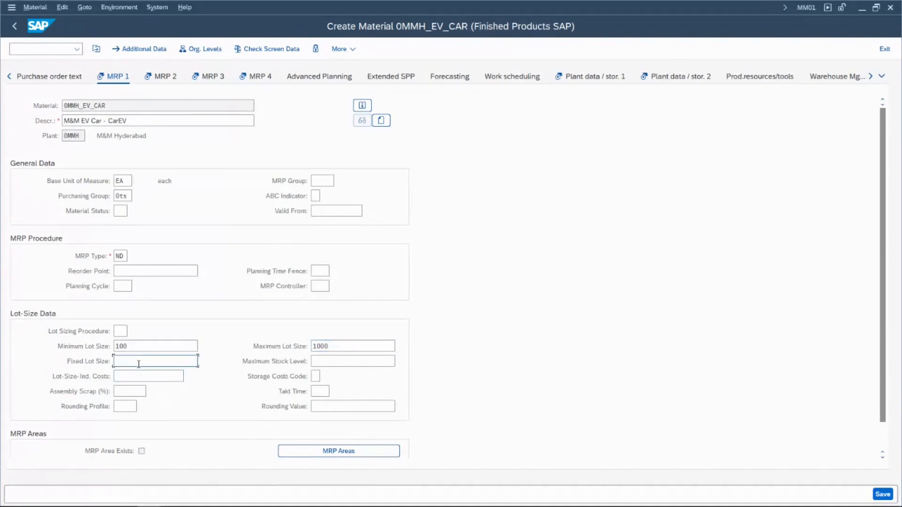
{"action": "type", "text": "100"}
{"action": "left_click_drag", "start_coordinate": [139, 347], "coordinate": [94, 339]}
{"action": "left_click_drag", "start_coordinate": [136, 361], "coordinate": [104, 359]}
{"action": "key", "text": "Delete"}
- Clear the maximum lot size
{"action": "key", "text": "shift+Tab"}
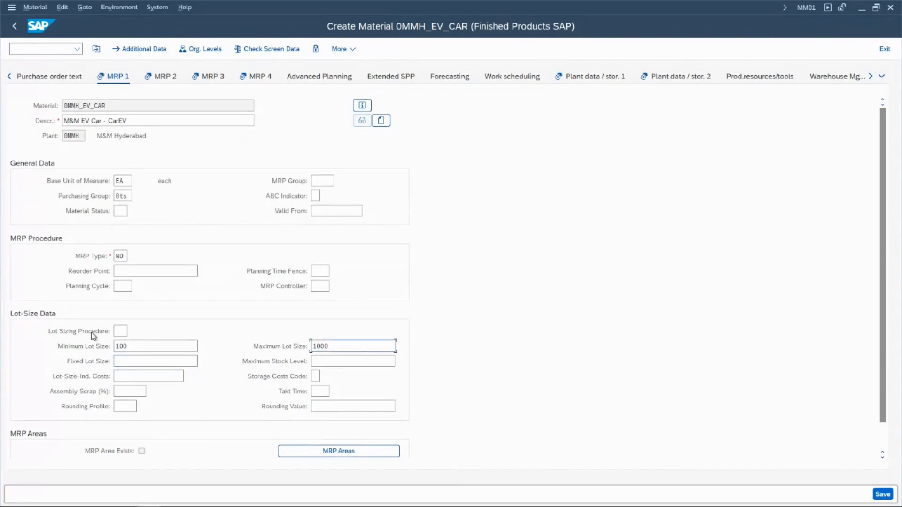
{"action": "key", "text": "BackSpace"}
{"action": "key", "text": "BackSpace"}
{"action": "key", "text": "BackSpace"}
{"action": "key", "text": "BackSpace"}
- Check the assembly scrap, rounding value and minimum lot size fields, and proceed to the MRP 2 view
{"action": "left_click", "coordinate": [142, 391]}
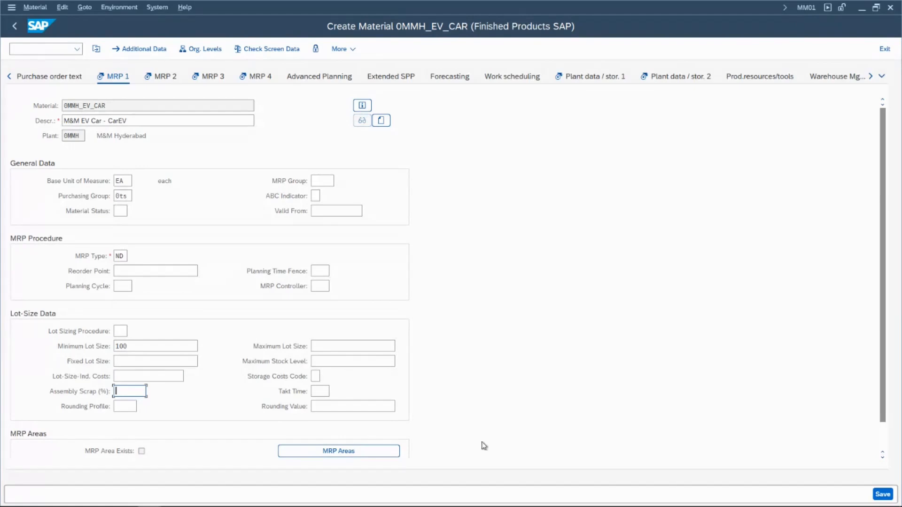
{"action": "scroll", "coordinate": [483, 445], "scroll_direction": "down", "scroll_amount": 1}
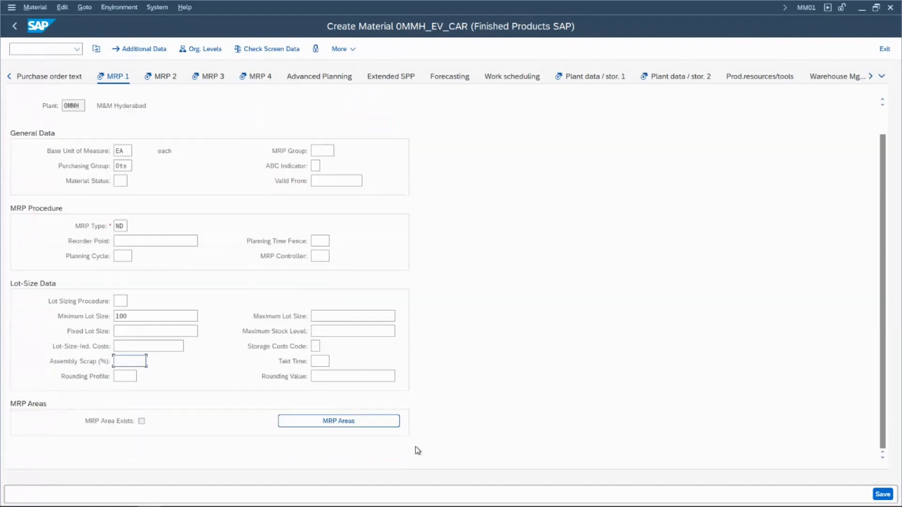
{"action": "left_click", "coordinate": [352, 375]}
{"action": "scroll", "coordinate": [101, 329], "scroll_direction": "up", "scroll_amount": 1}
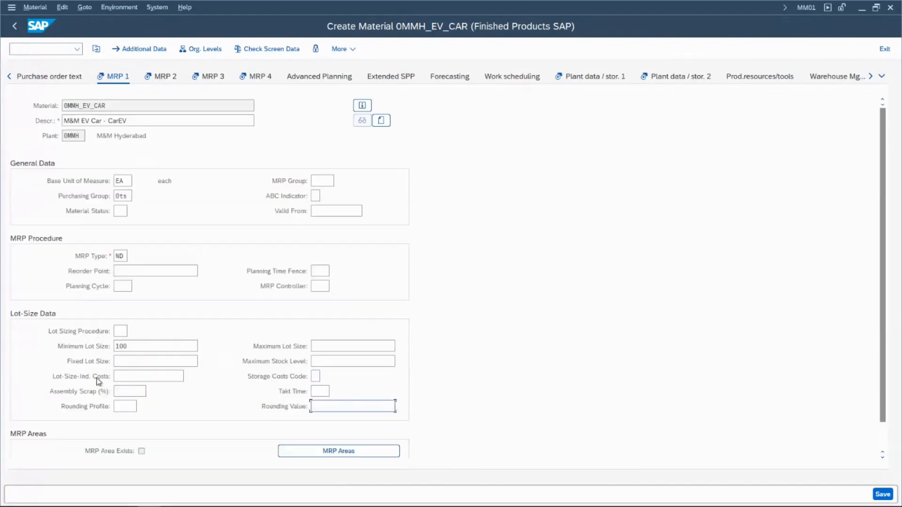
{"action": "left_click_drag", "start_coordinate": [129, 347], "coordinate": [112, 347]}
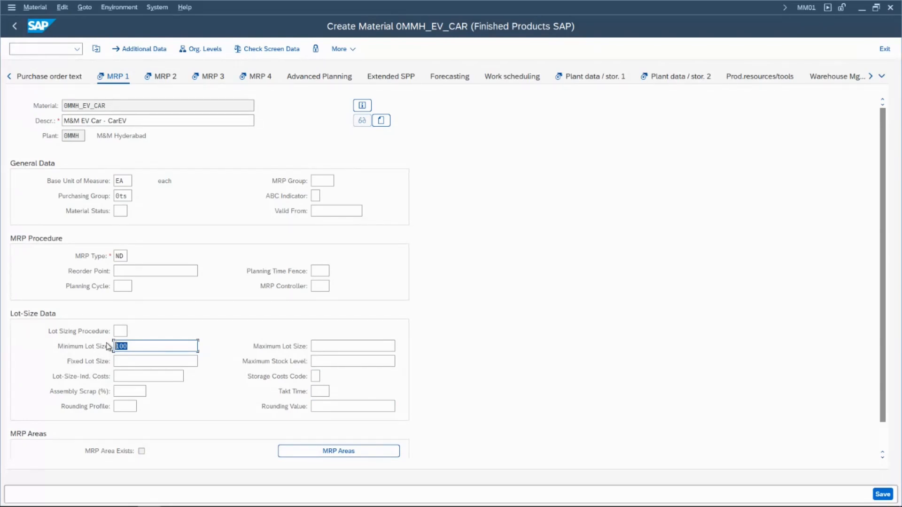
{"action": "left_click", "coordinate": [155, 85]}
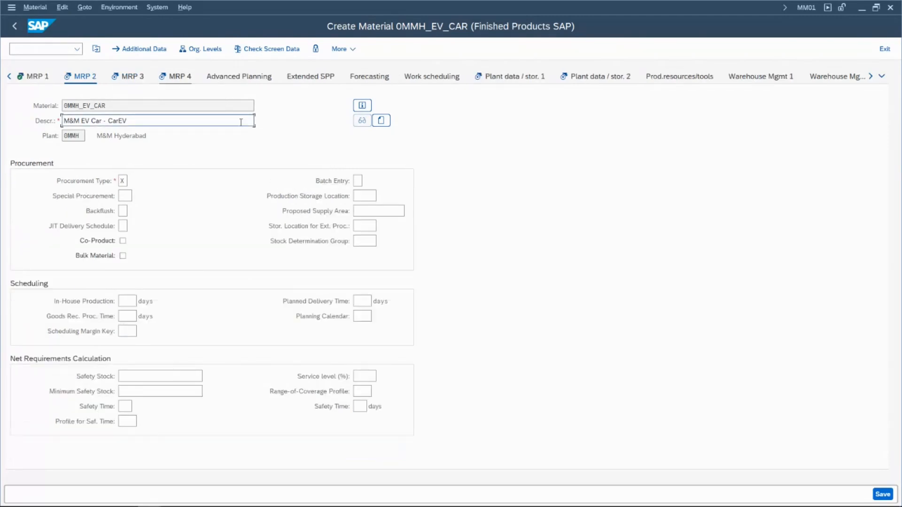
- Look up the special procurement values for plant 0MMH and try special procurement key 0
{"action": "left_click", "coordinate": [123, 196]}
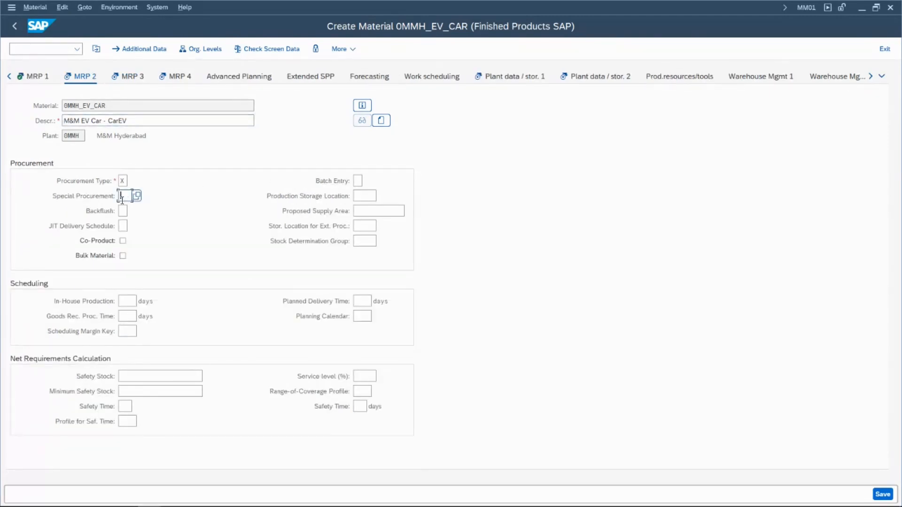
{"action": "key", "text": "F4"}
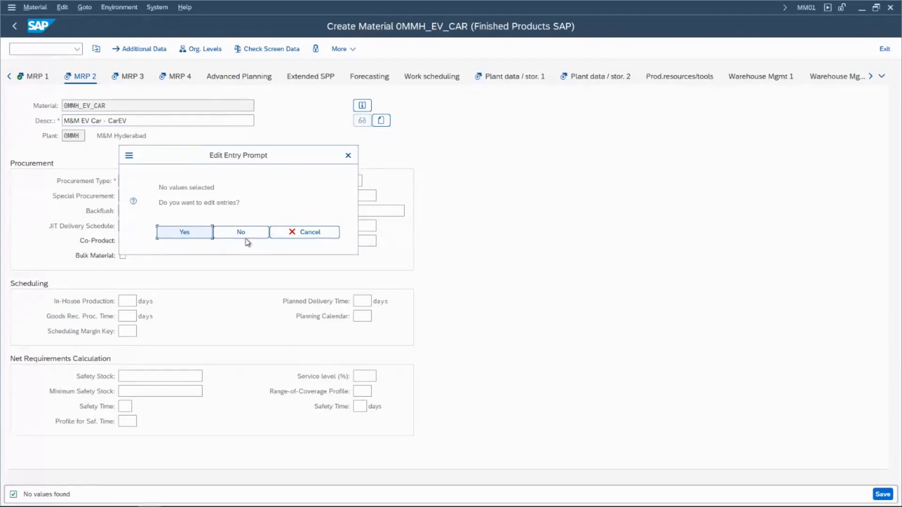
{"action": "left_click", "coordinate": [277, 235]}
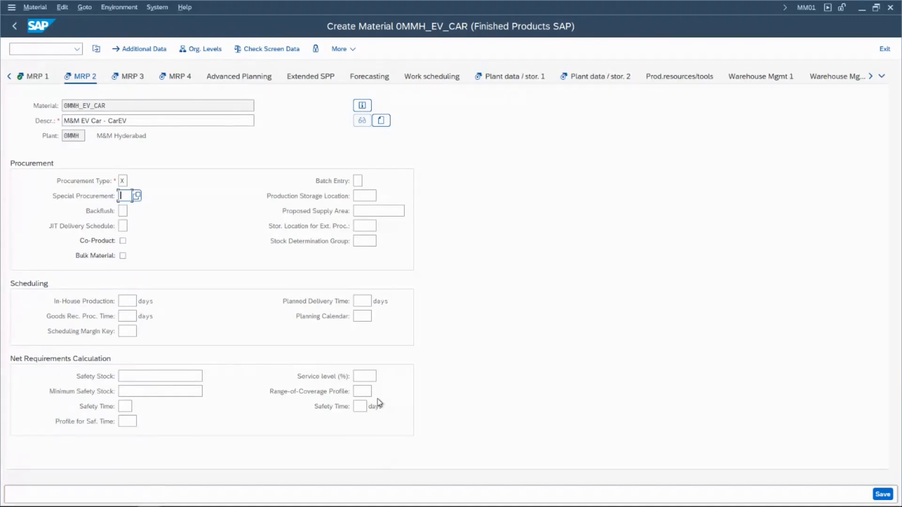
{"action": "type", "text": "0"}
- Examine the backflush indicator options and close the value list without choosing one
{"action": "left_click", "coordinate": [121, 211]}
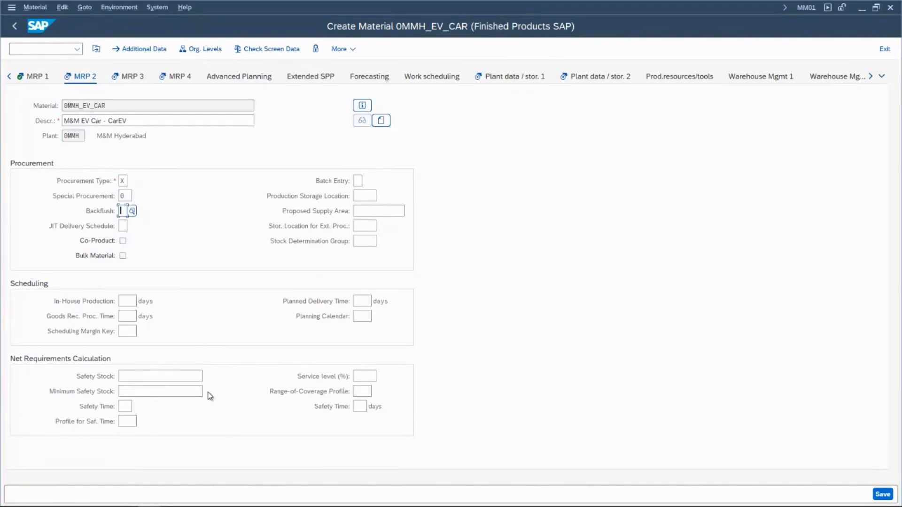
{"action": "key", "text": "F4"}
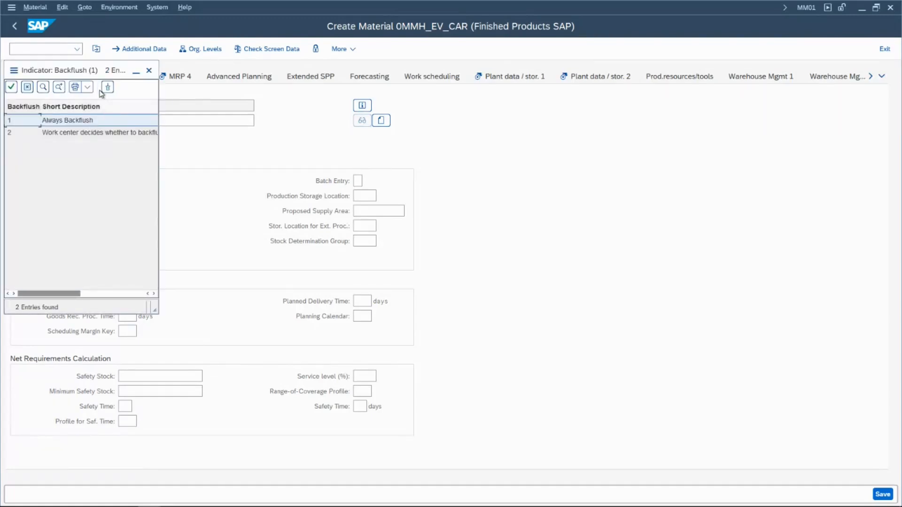
{"action": "left_click_drag", "start_coordinate": [93, 71], "coordinate": [505, 98]}
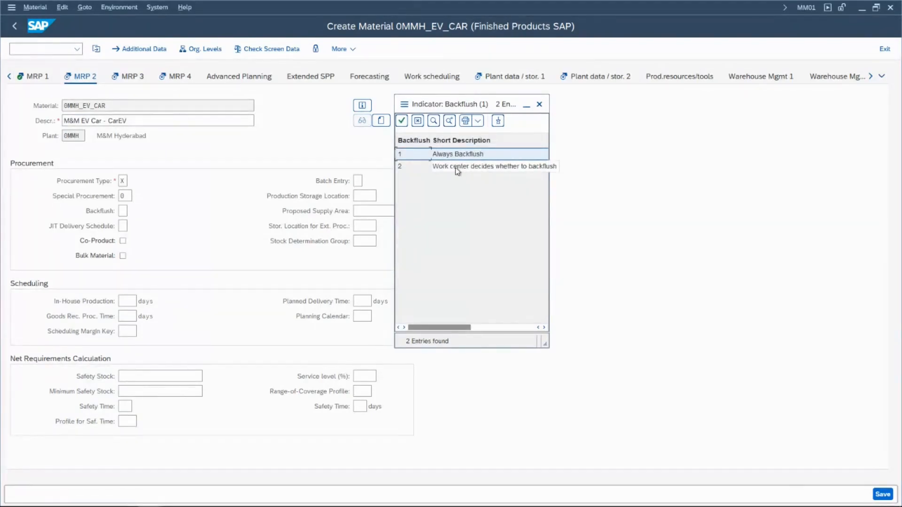
{"action": "left_click", "coordinate": [471, 170]}
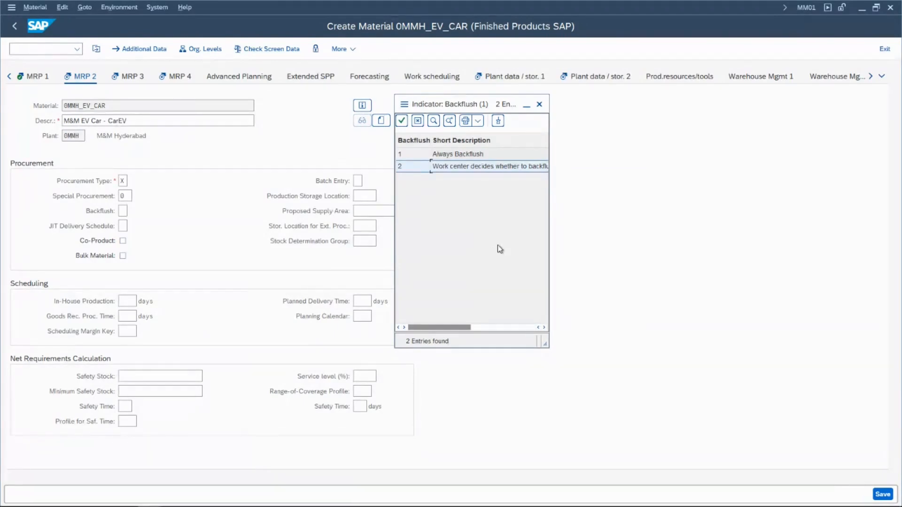
{"action": "left_click", "coordinate": [483, 154]}
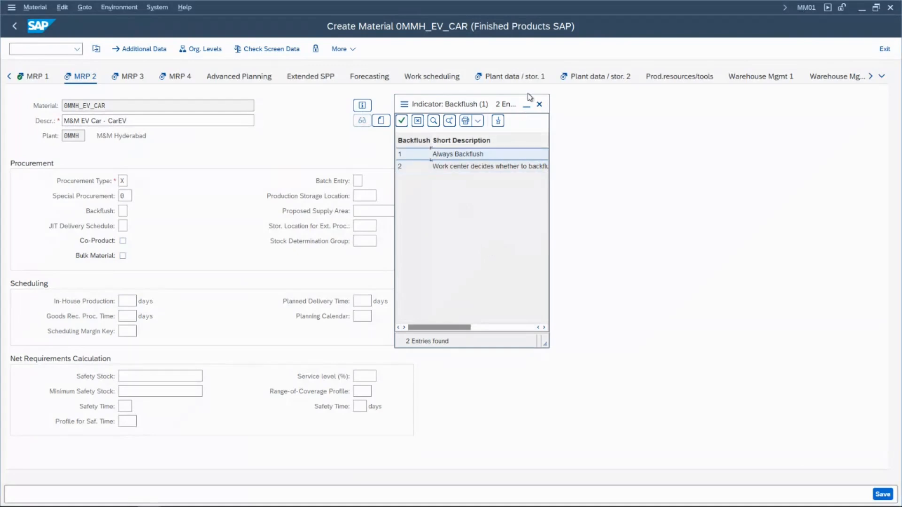
{"action": "left_click", "coordinate": [540, 104]}
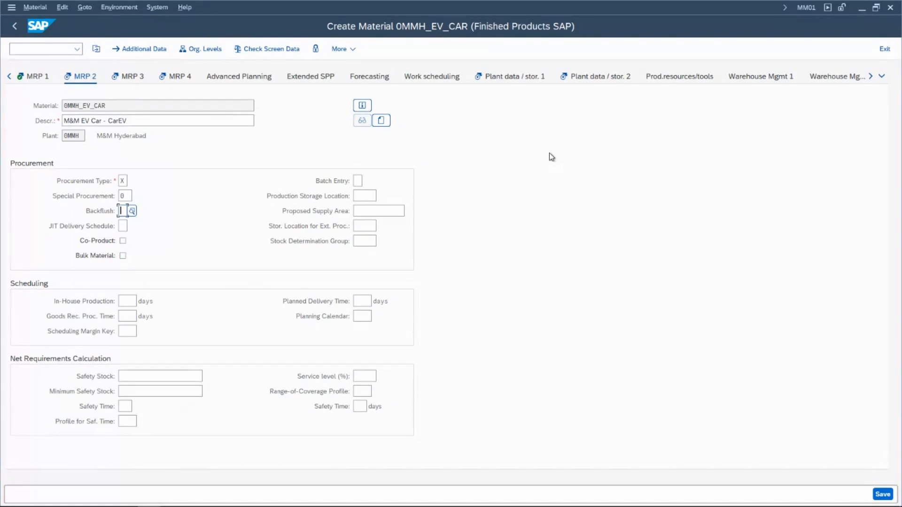
- Clear the special procurement key and proceed to the MRP 3 view
{"action": "left_click", "coordinate": [144, 78]}
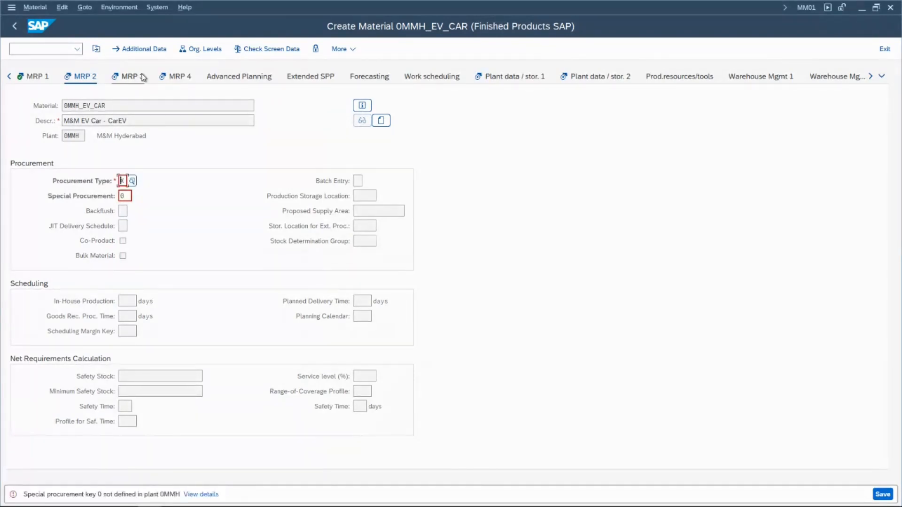
{"action": "key", "text": "Tab"}
{"action": "key", "text": "BackSpace"}
{"action": "left_click", "coordinate": [143, 77]}
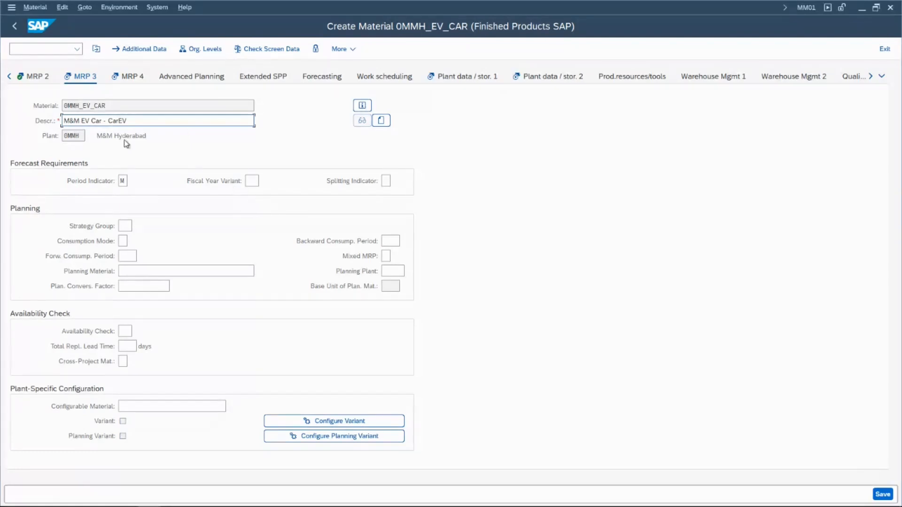
- Check the planning material field and the configurable material search in the MRP 3 view, and proceed to the MRP 4 view
{"action": "left_click", "coordinate": [139, 271]}
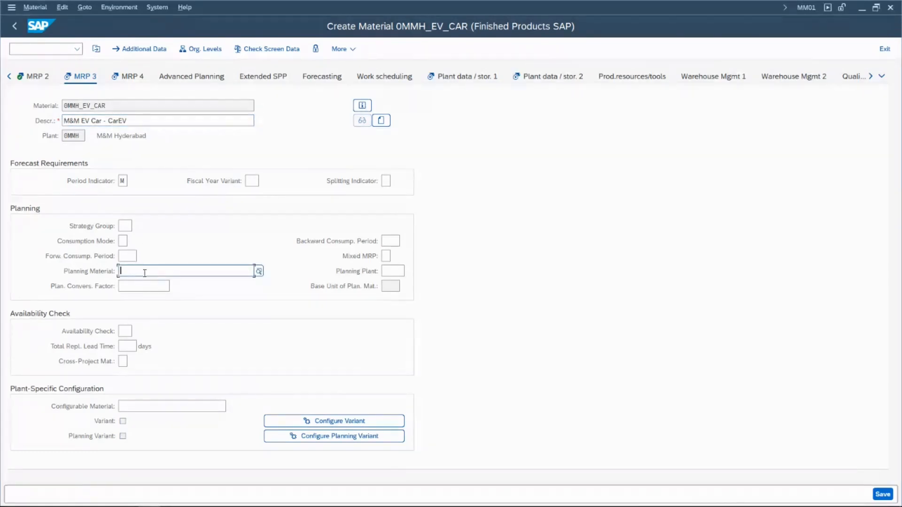
{"action": "left_click", "coordinate": [126, 83]}
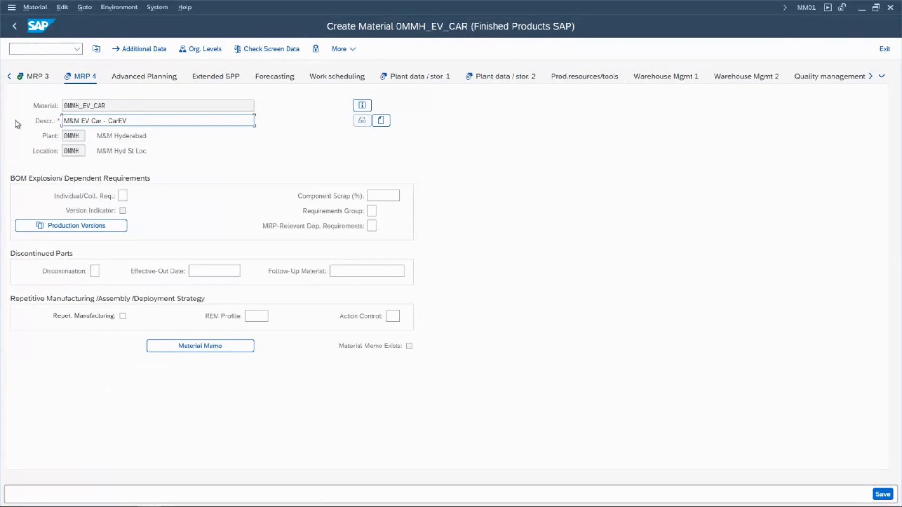
{"action": "left_click", "coordinate": [41, 77]}
{"action": "left_click", "coordinate": [131, 403]}
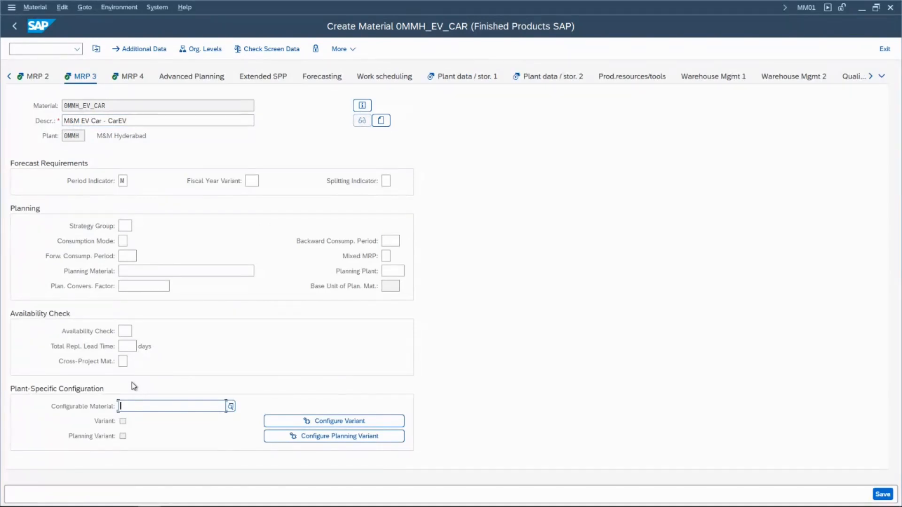
{"action": "key", "text": "Return"}
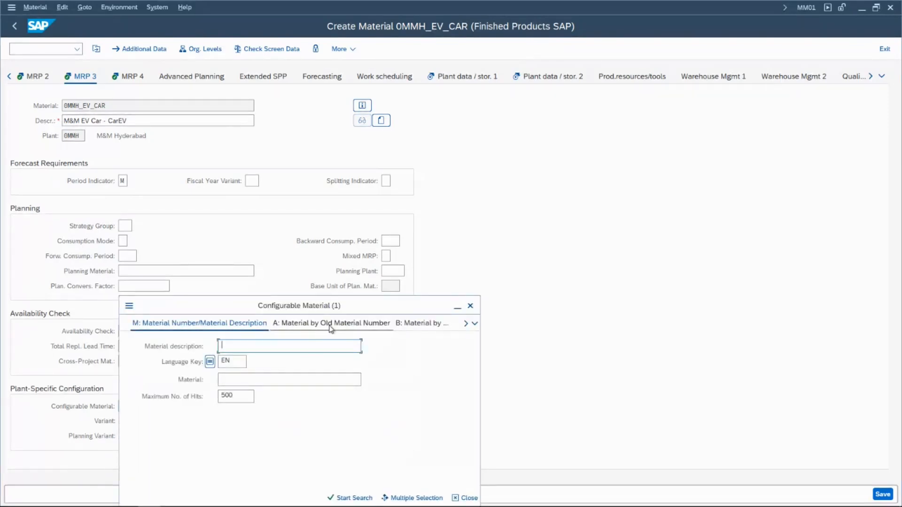
{"action": "left_click", "coordinate": [470, 306]}
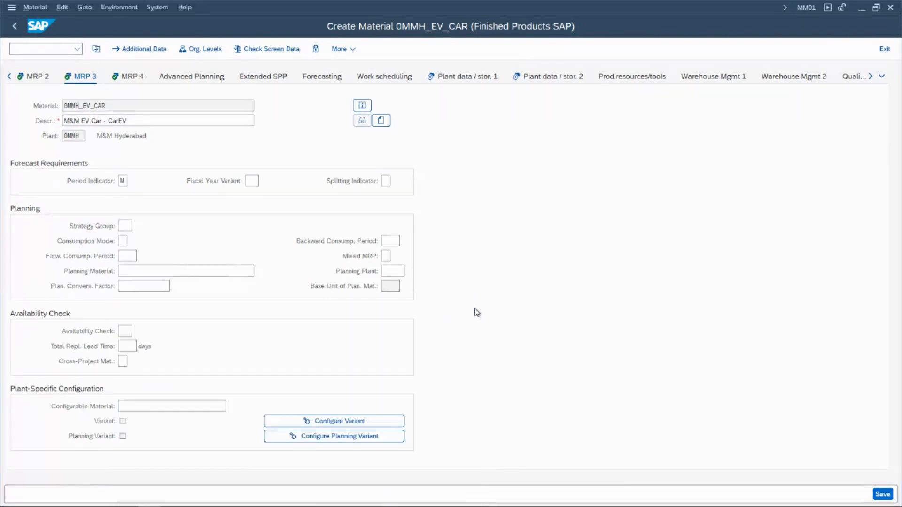
{"action": "left_click", "coordinate": [137, 407]}
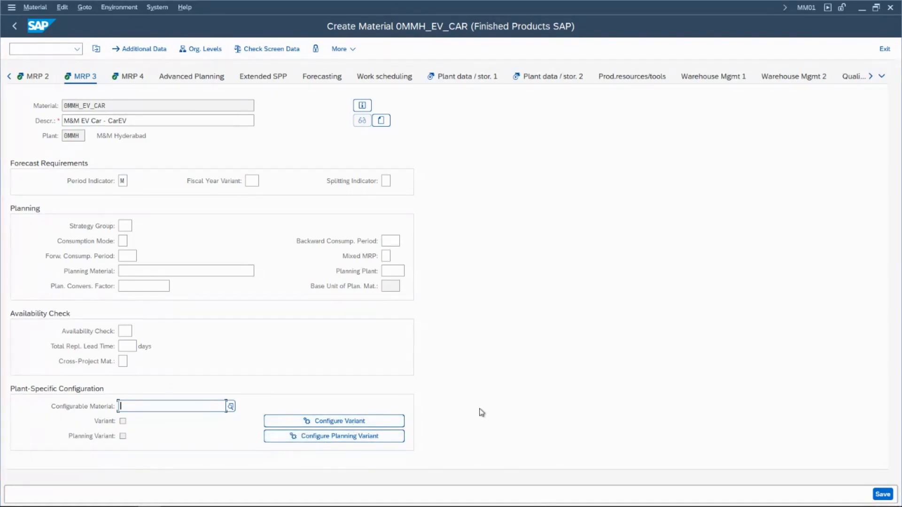
{"action": "left_click", "coordinate": [128, 81]}
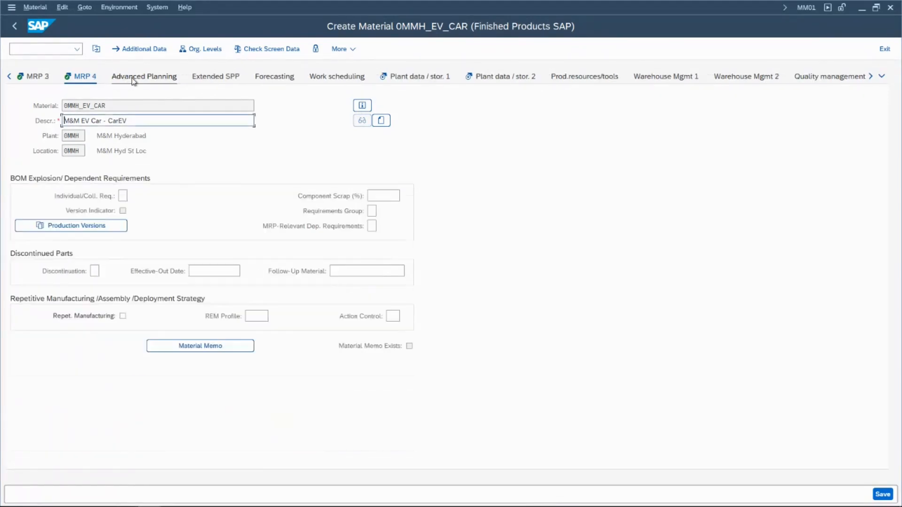
- Try a component scrap of 10 % and clear it again
{"action": "left_click", "coordinate": [382, 194]}
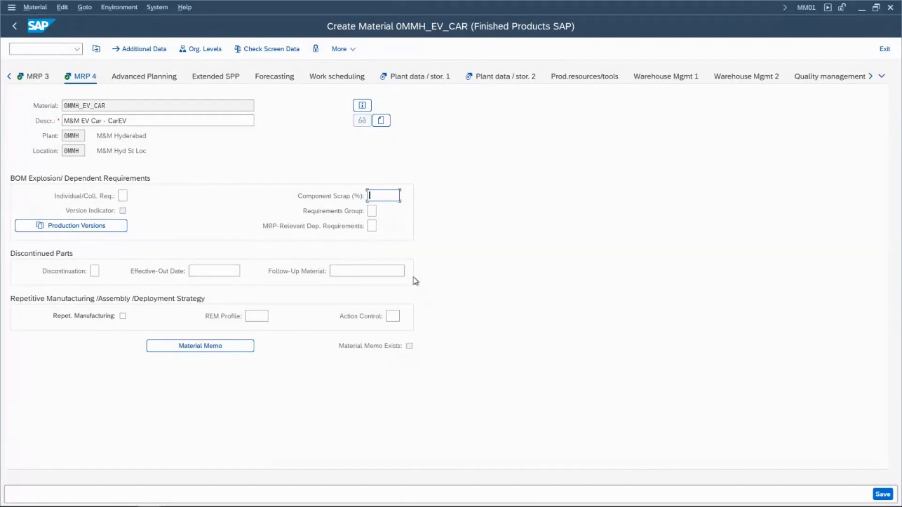
{"action": "type", "text": "1"}
{"action": "type", "text": "0"}
{"action": "key", "text": "ctrl+a"}
{"action": "key", "text": "BackSpace"}
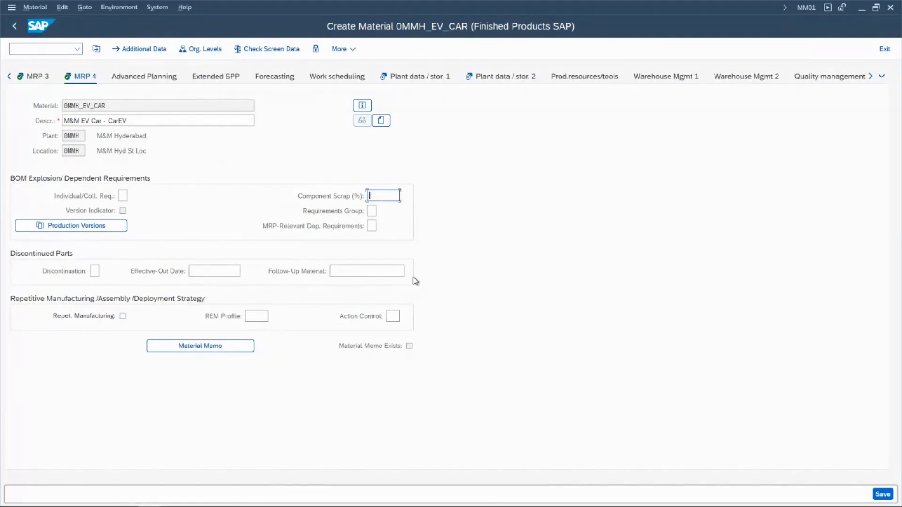